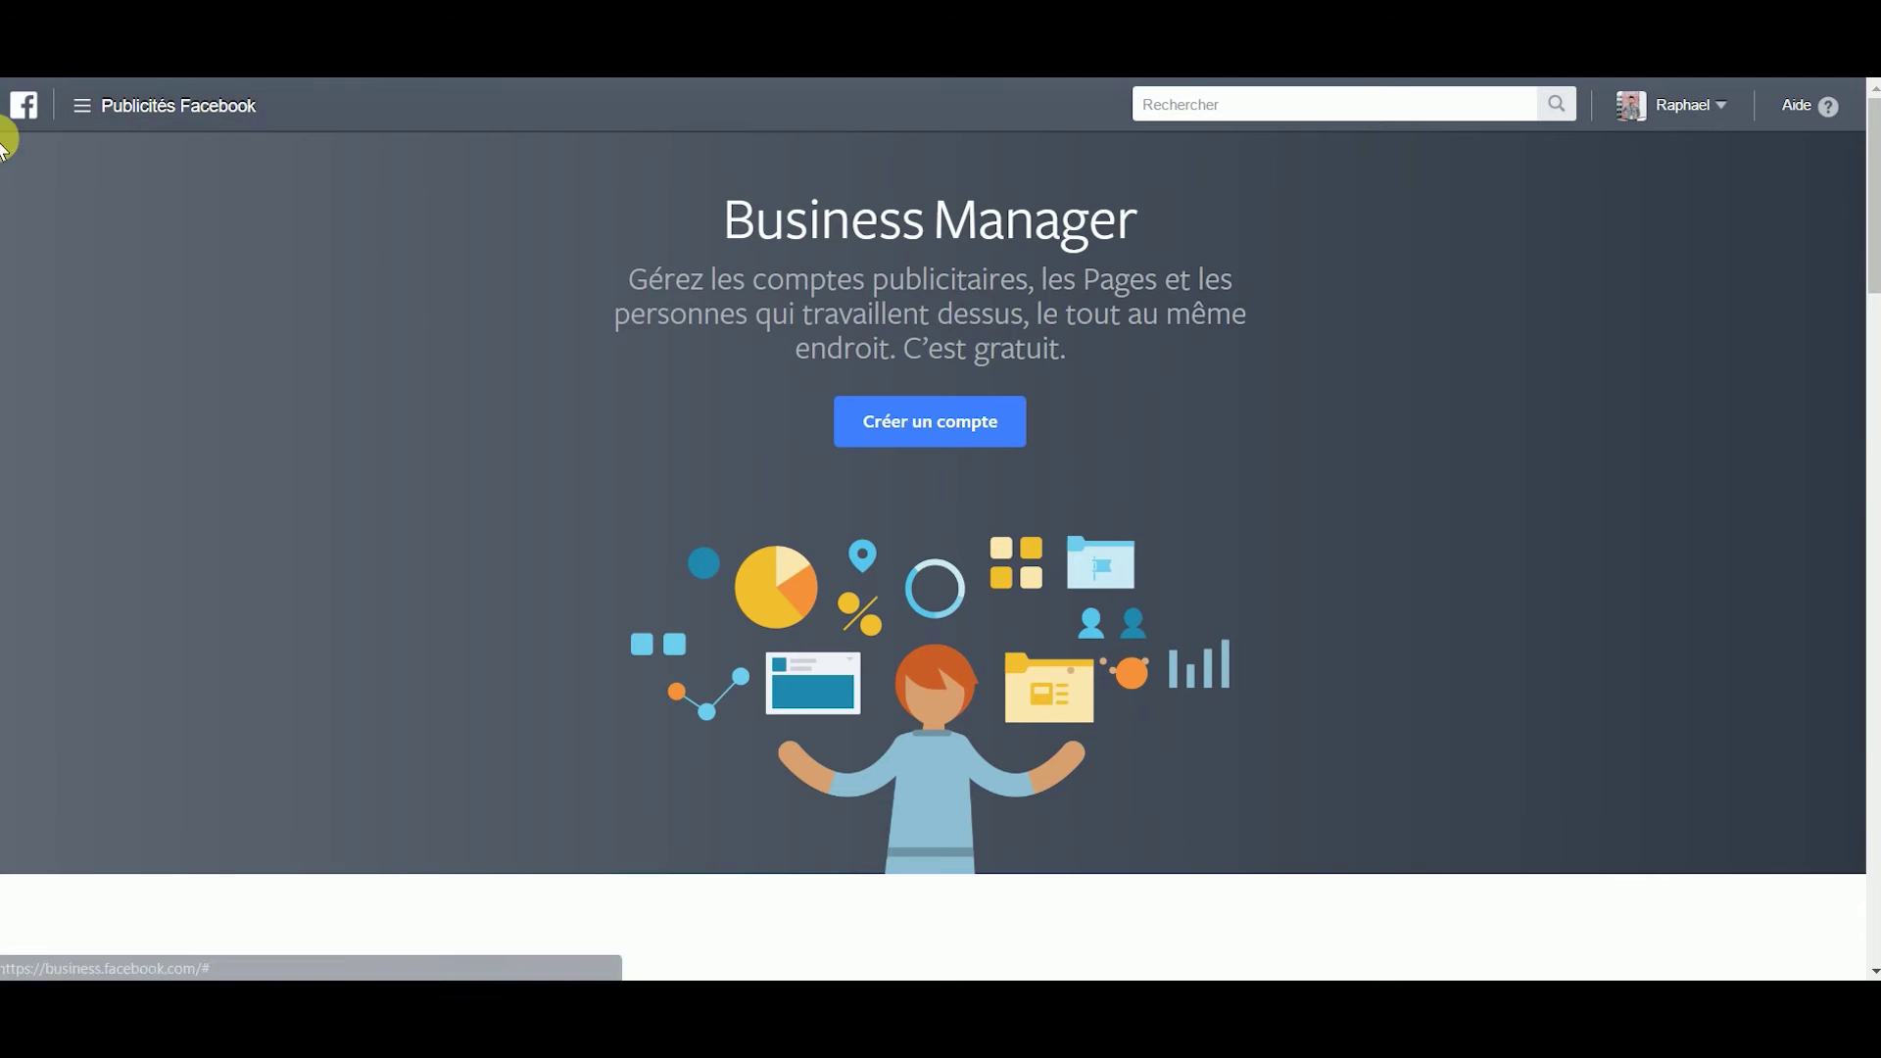
Step: Start a custom audience from a customer file, using the option to choose a file or paste the information
left_click(79, 108)
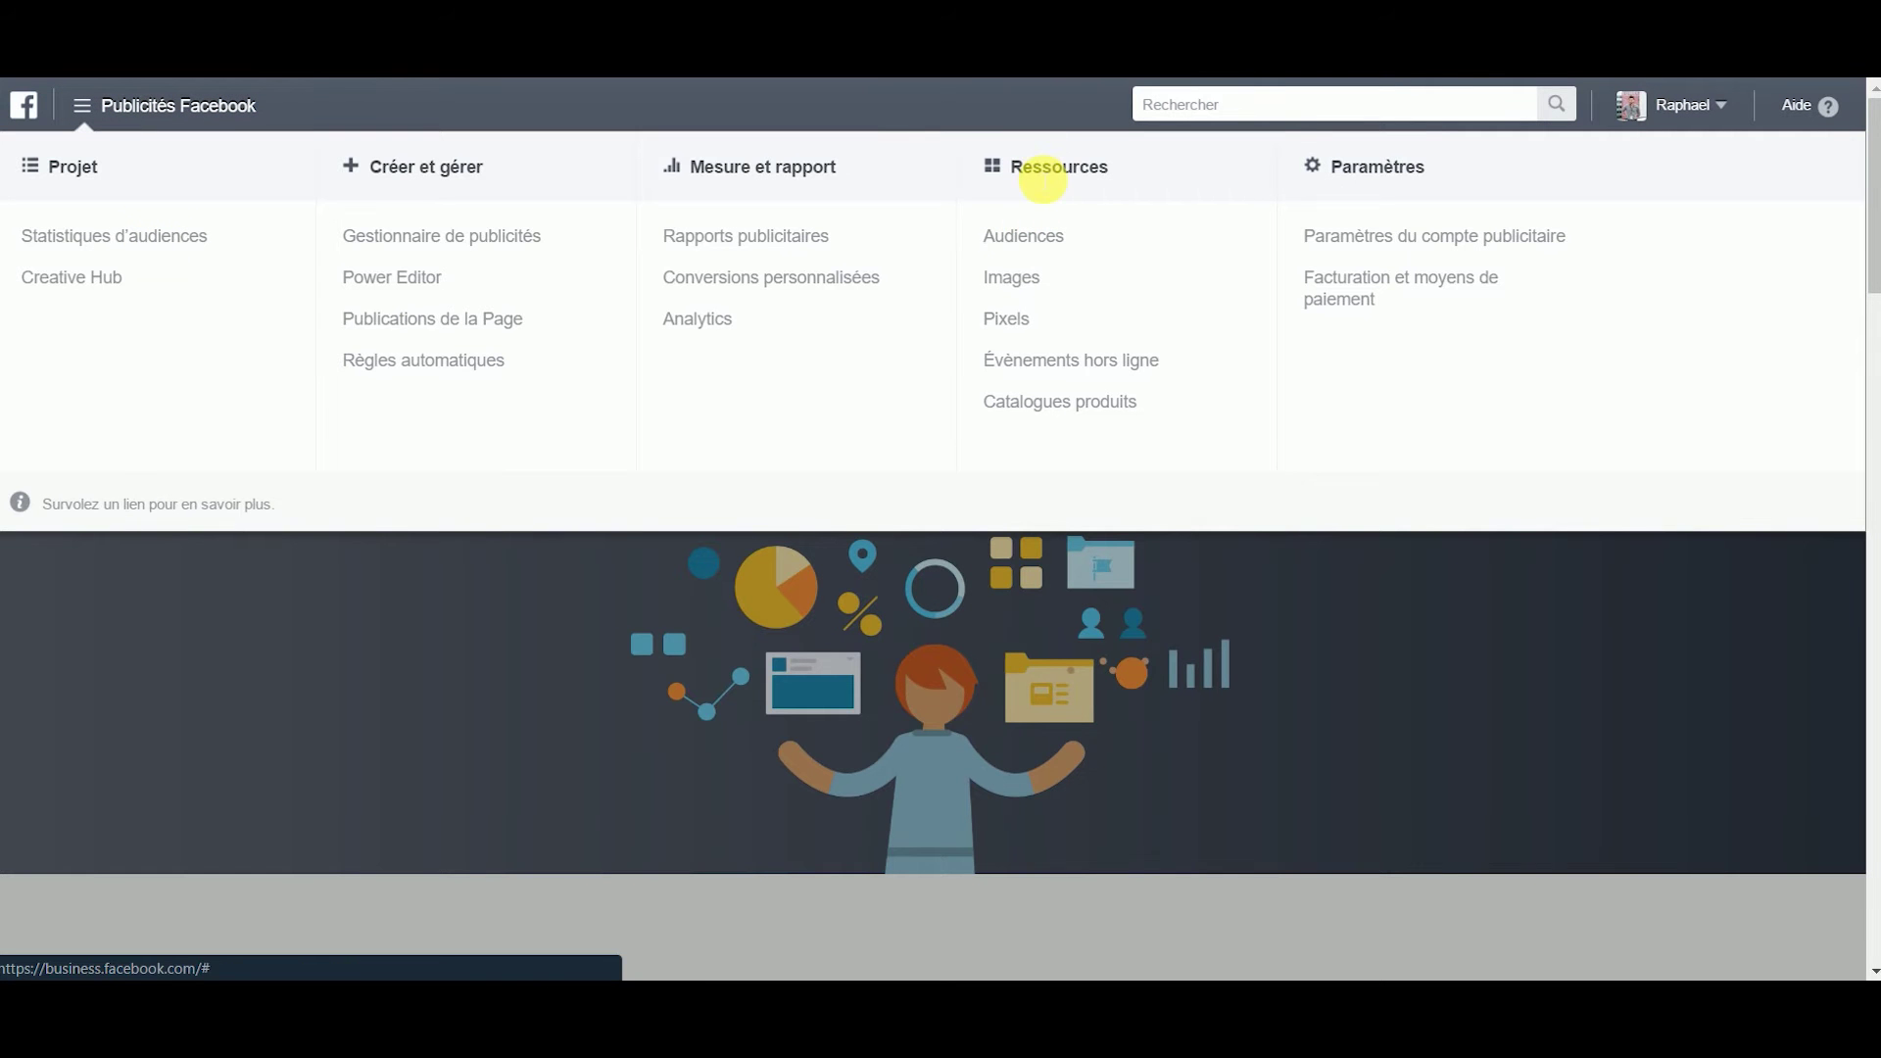
left_click(1034, 245)
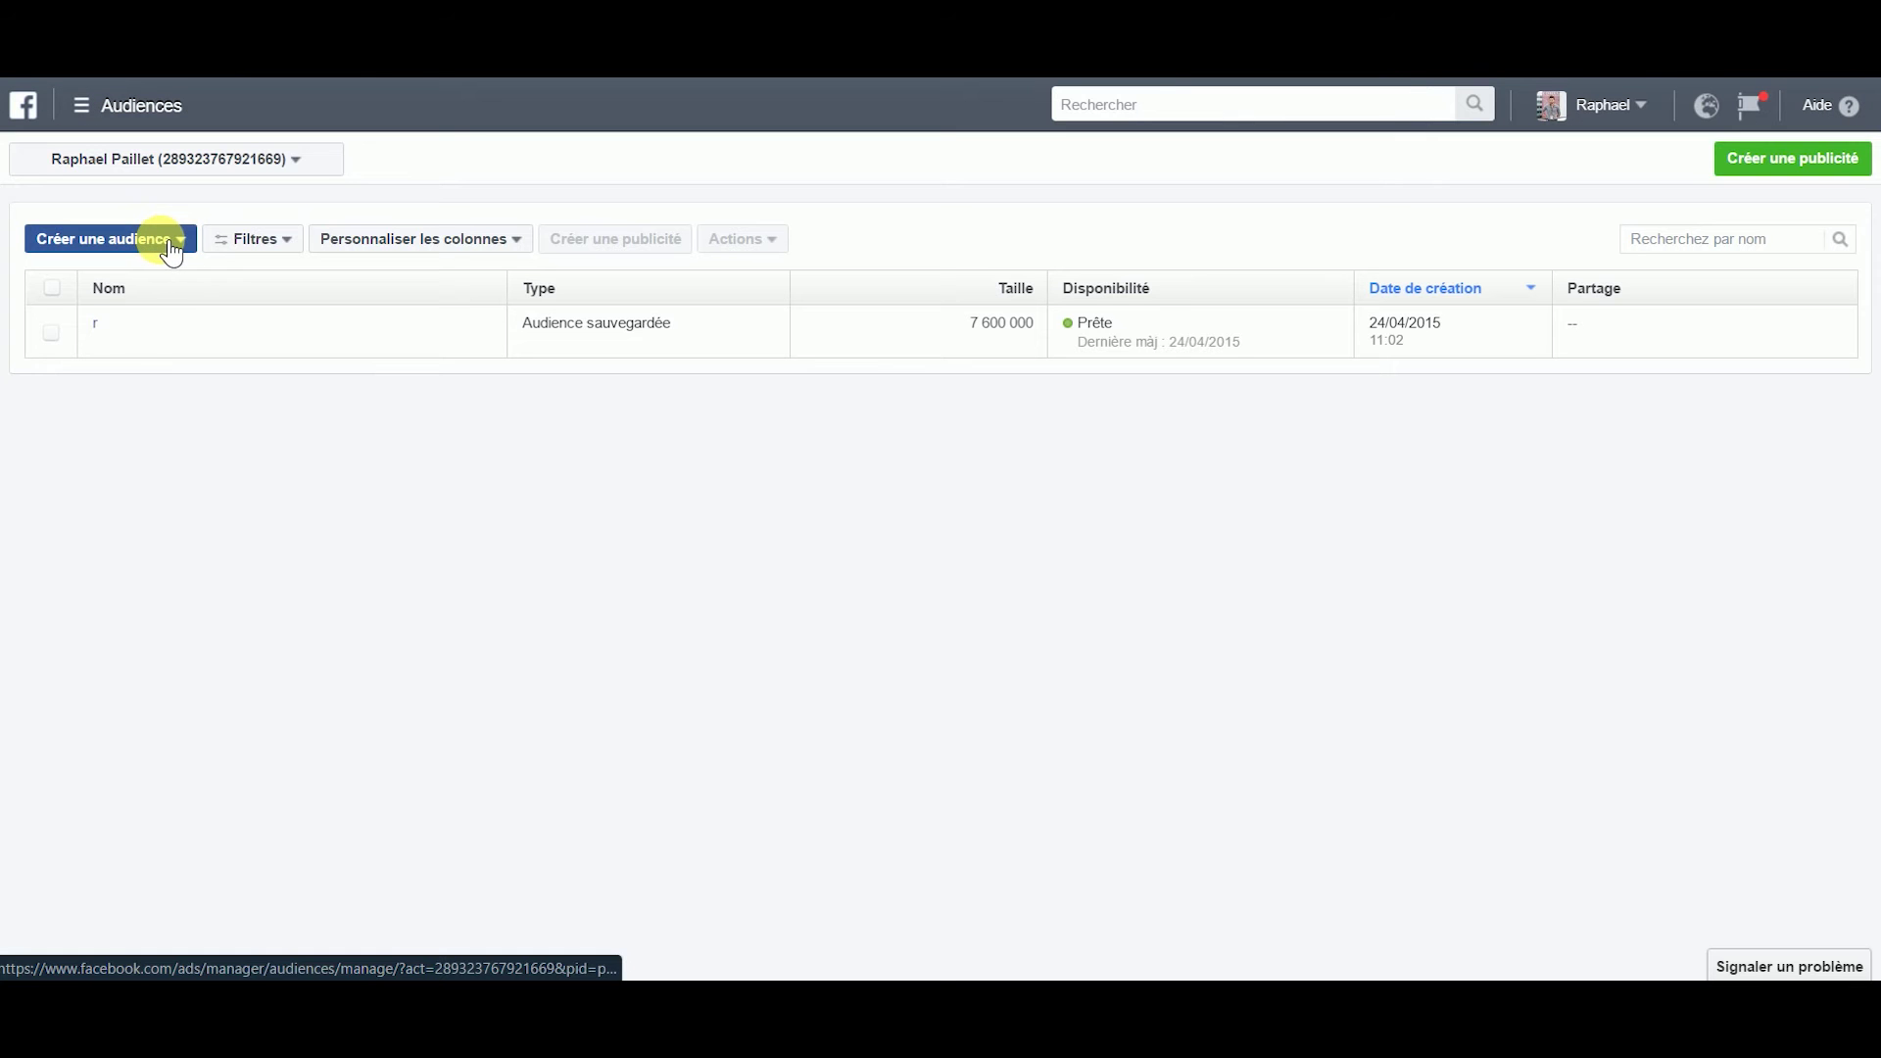
left_click(172, 241)
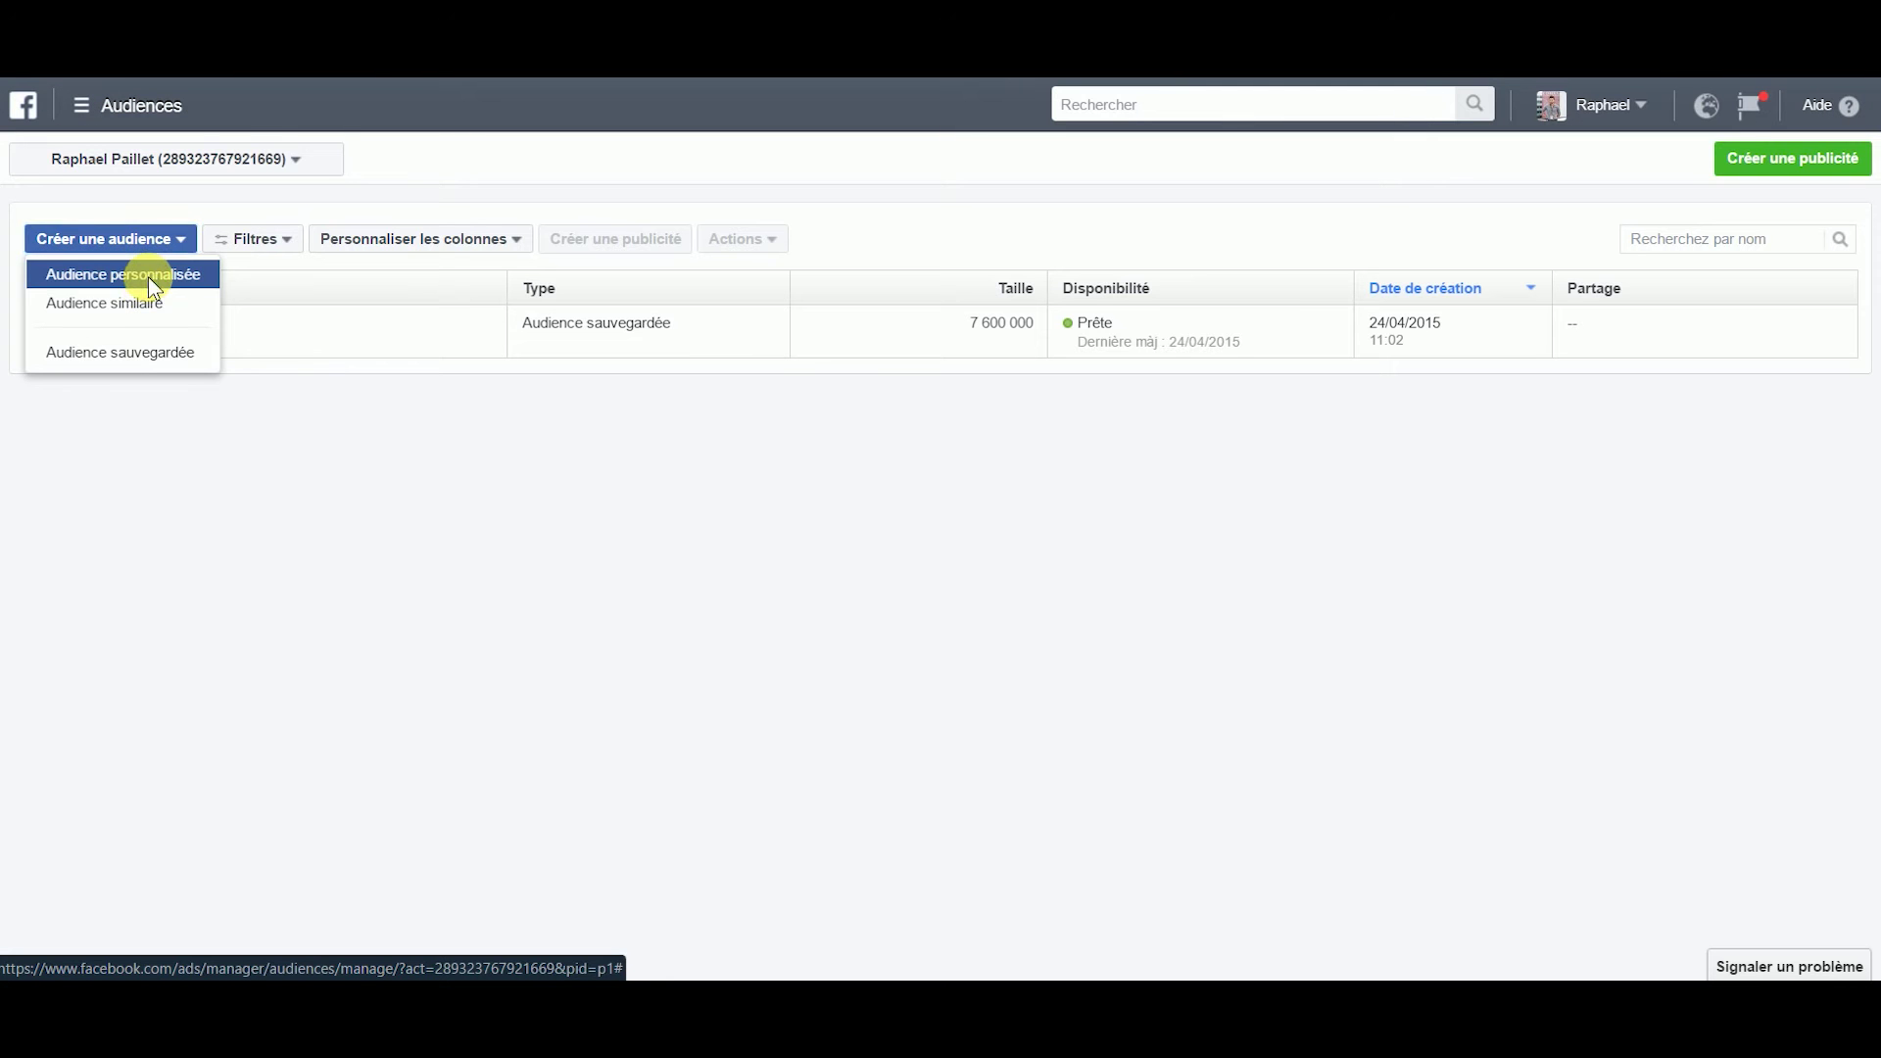
left_click(149, 276)
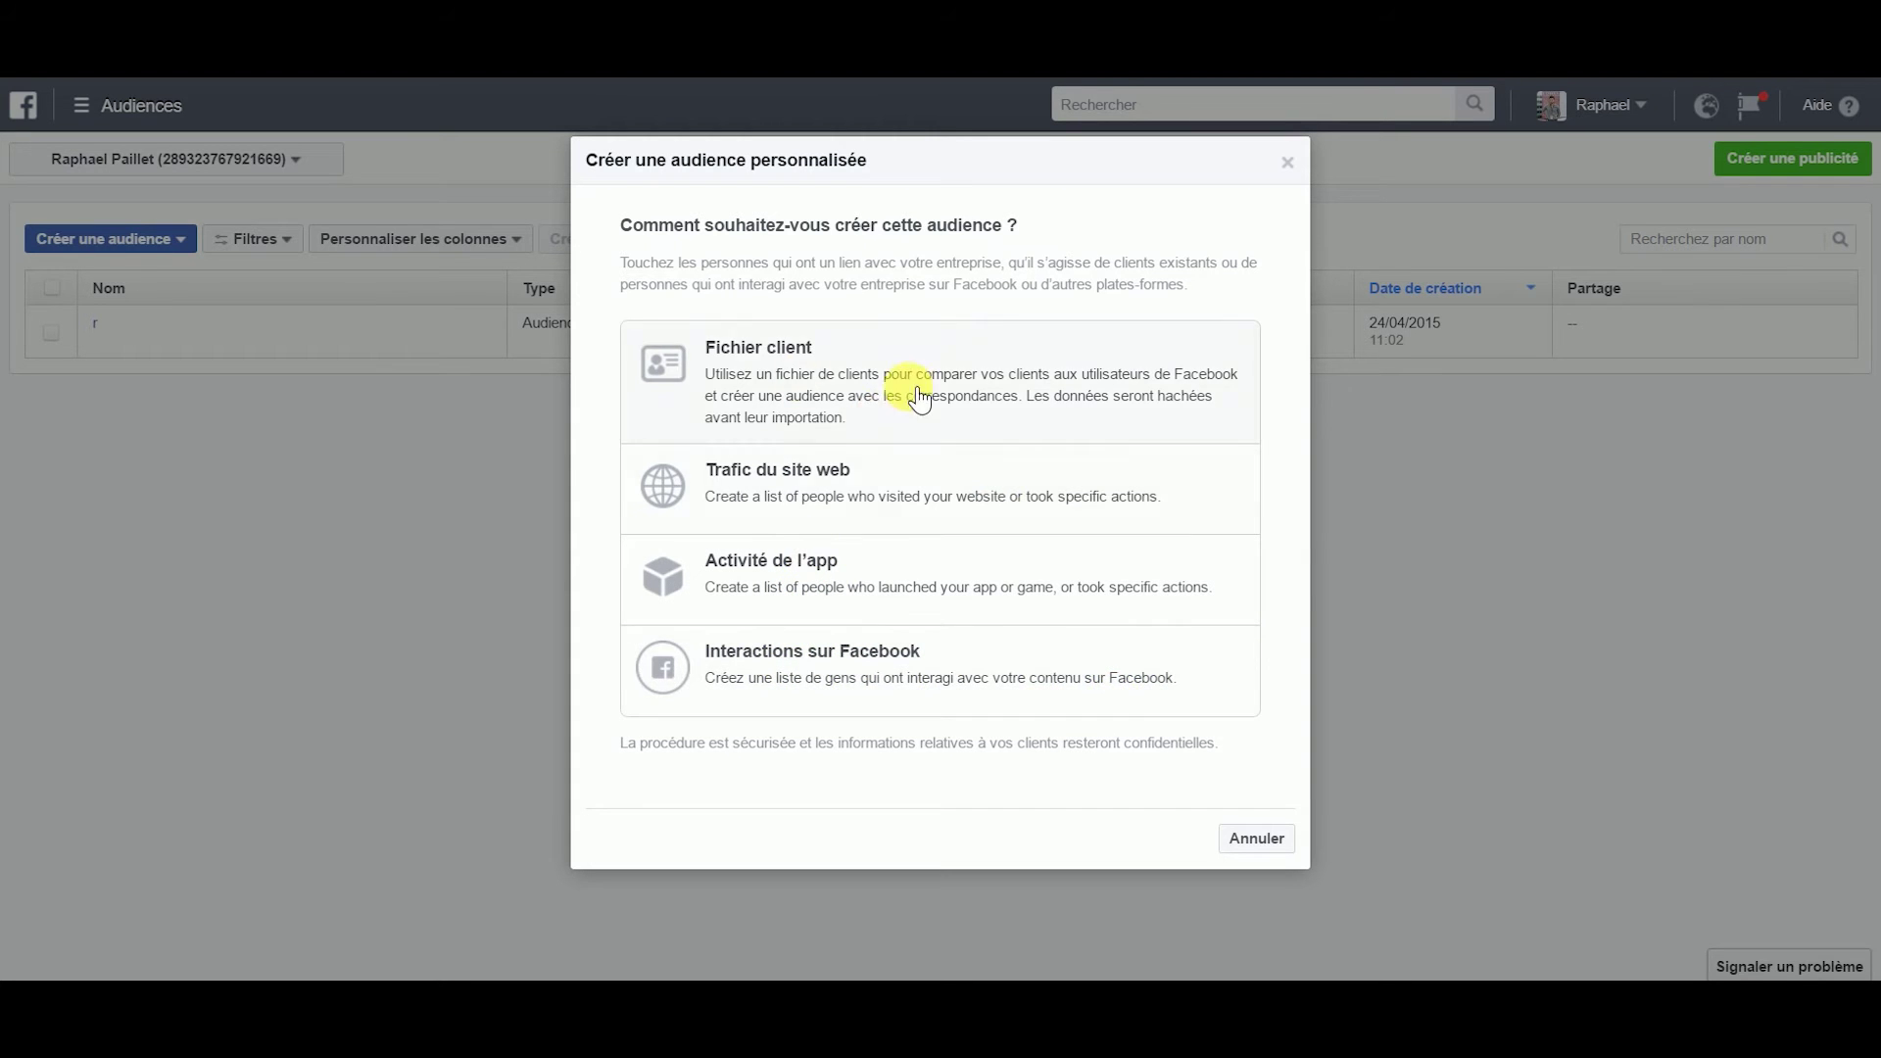
left_click(740, 354)
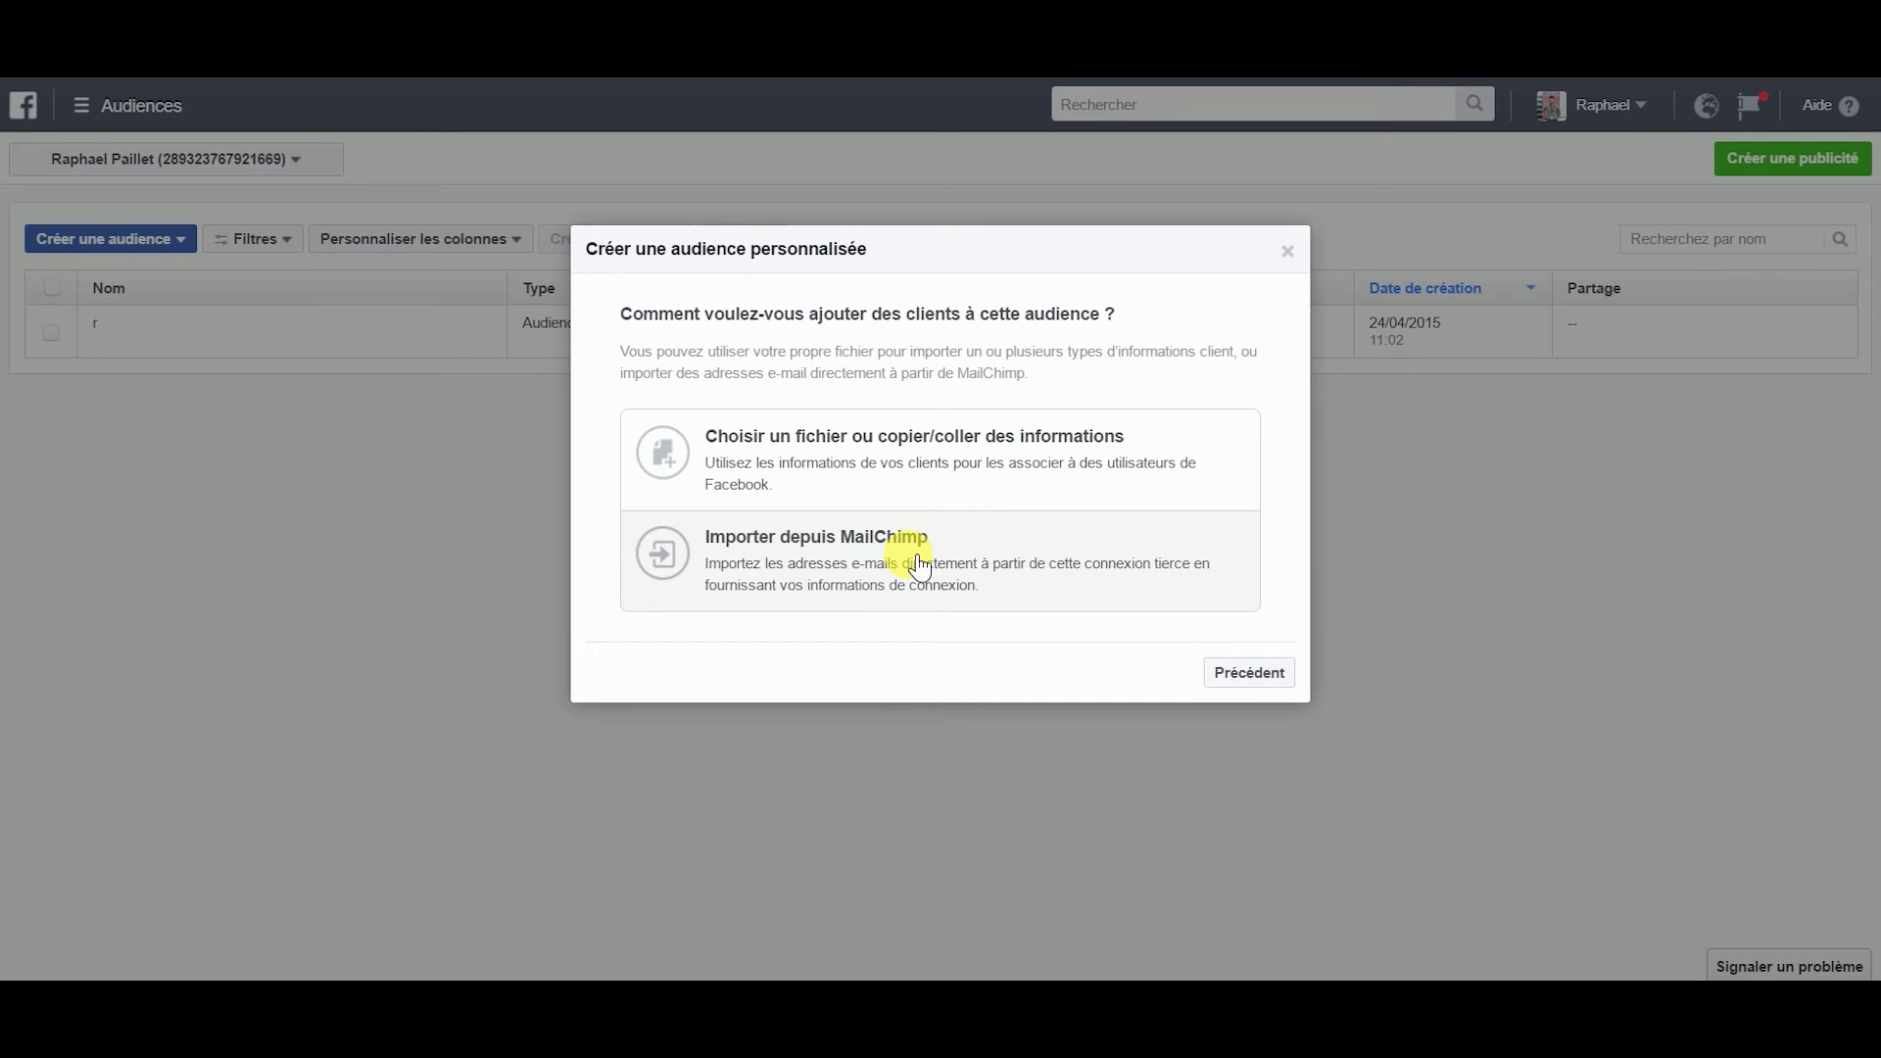
left_click(837, 435)
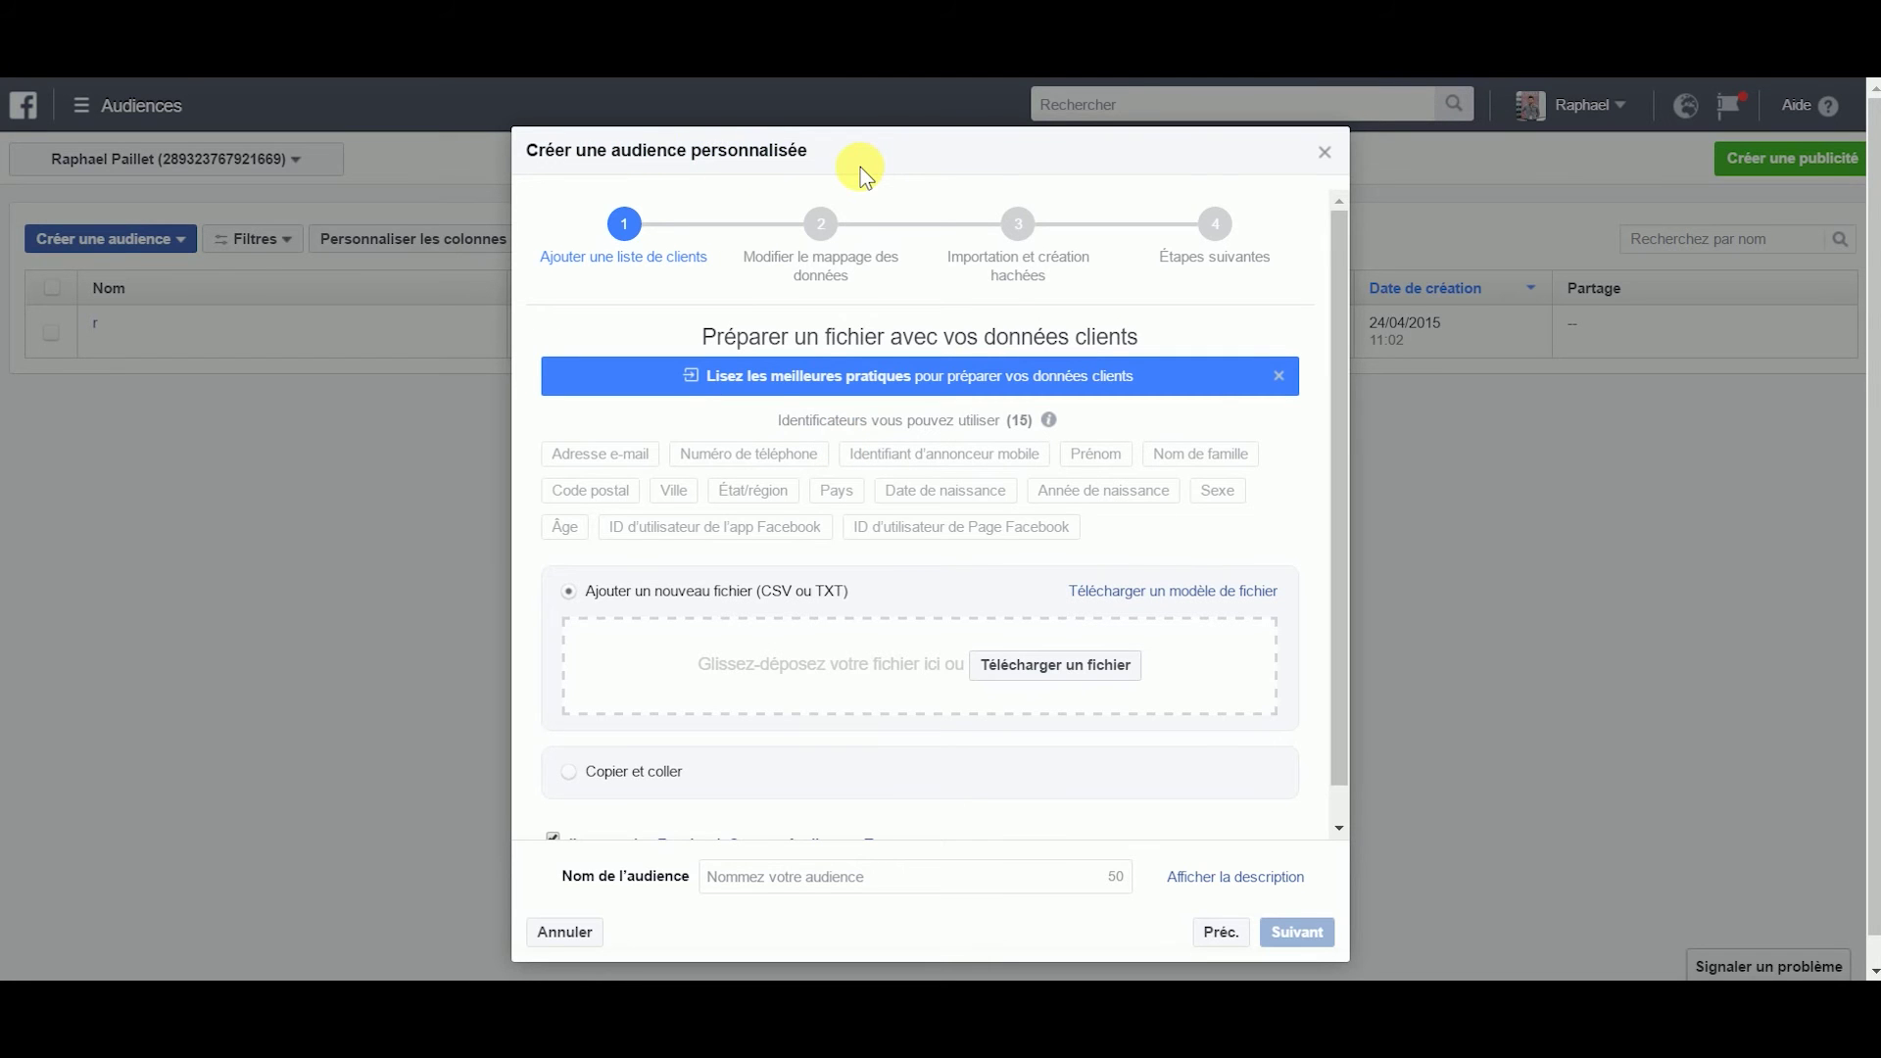
Step: Examine the format examples for the customer identifiers, including e-mail address, mobile advertiser ID, last name, date of birth and Facebook user IDs
mouse_move(654, 429)
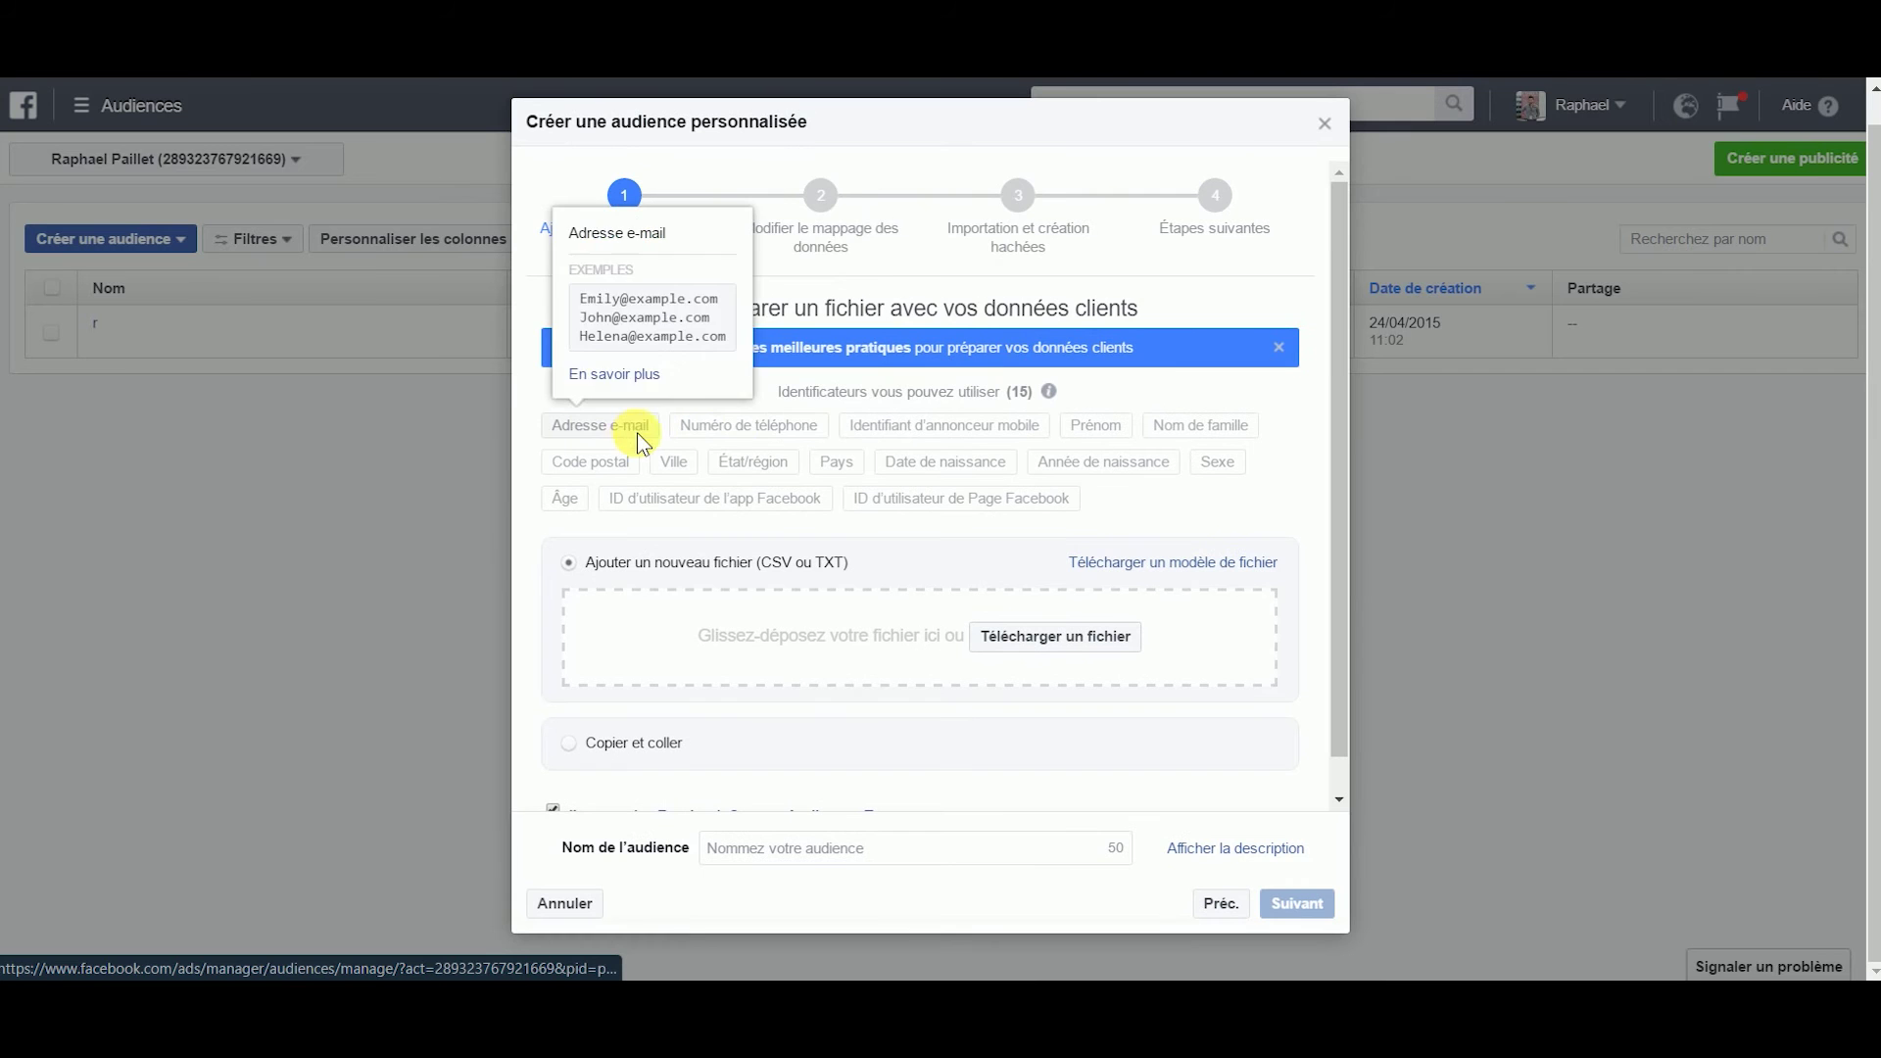
mouse_move(970, 433)
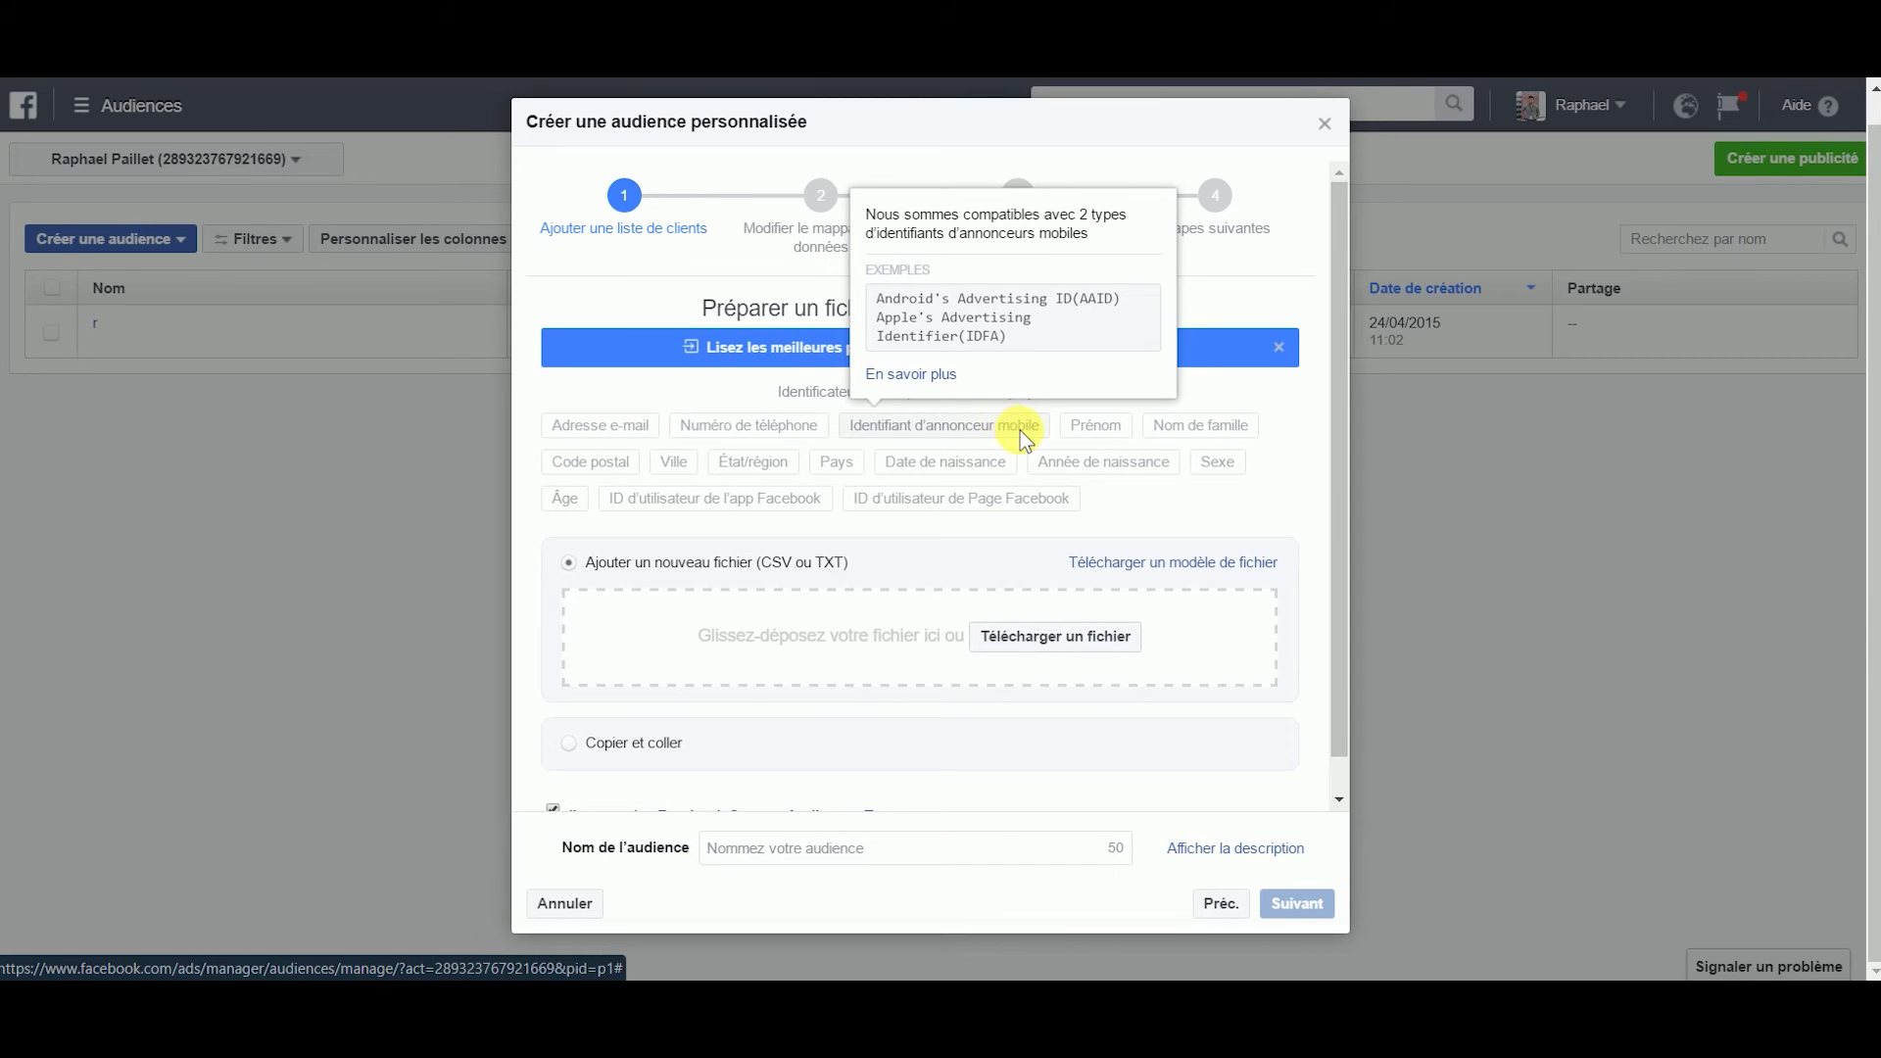
mouse_move(1101, 465)
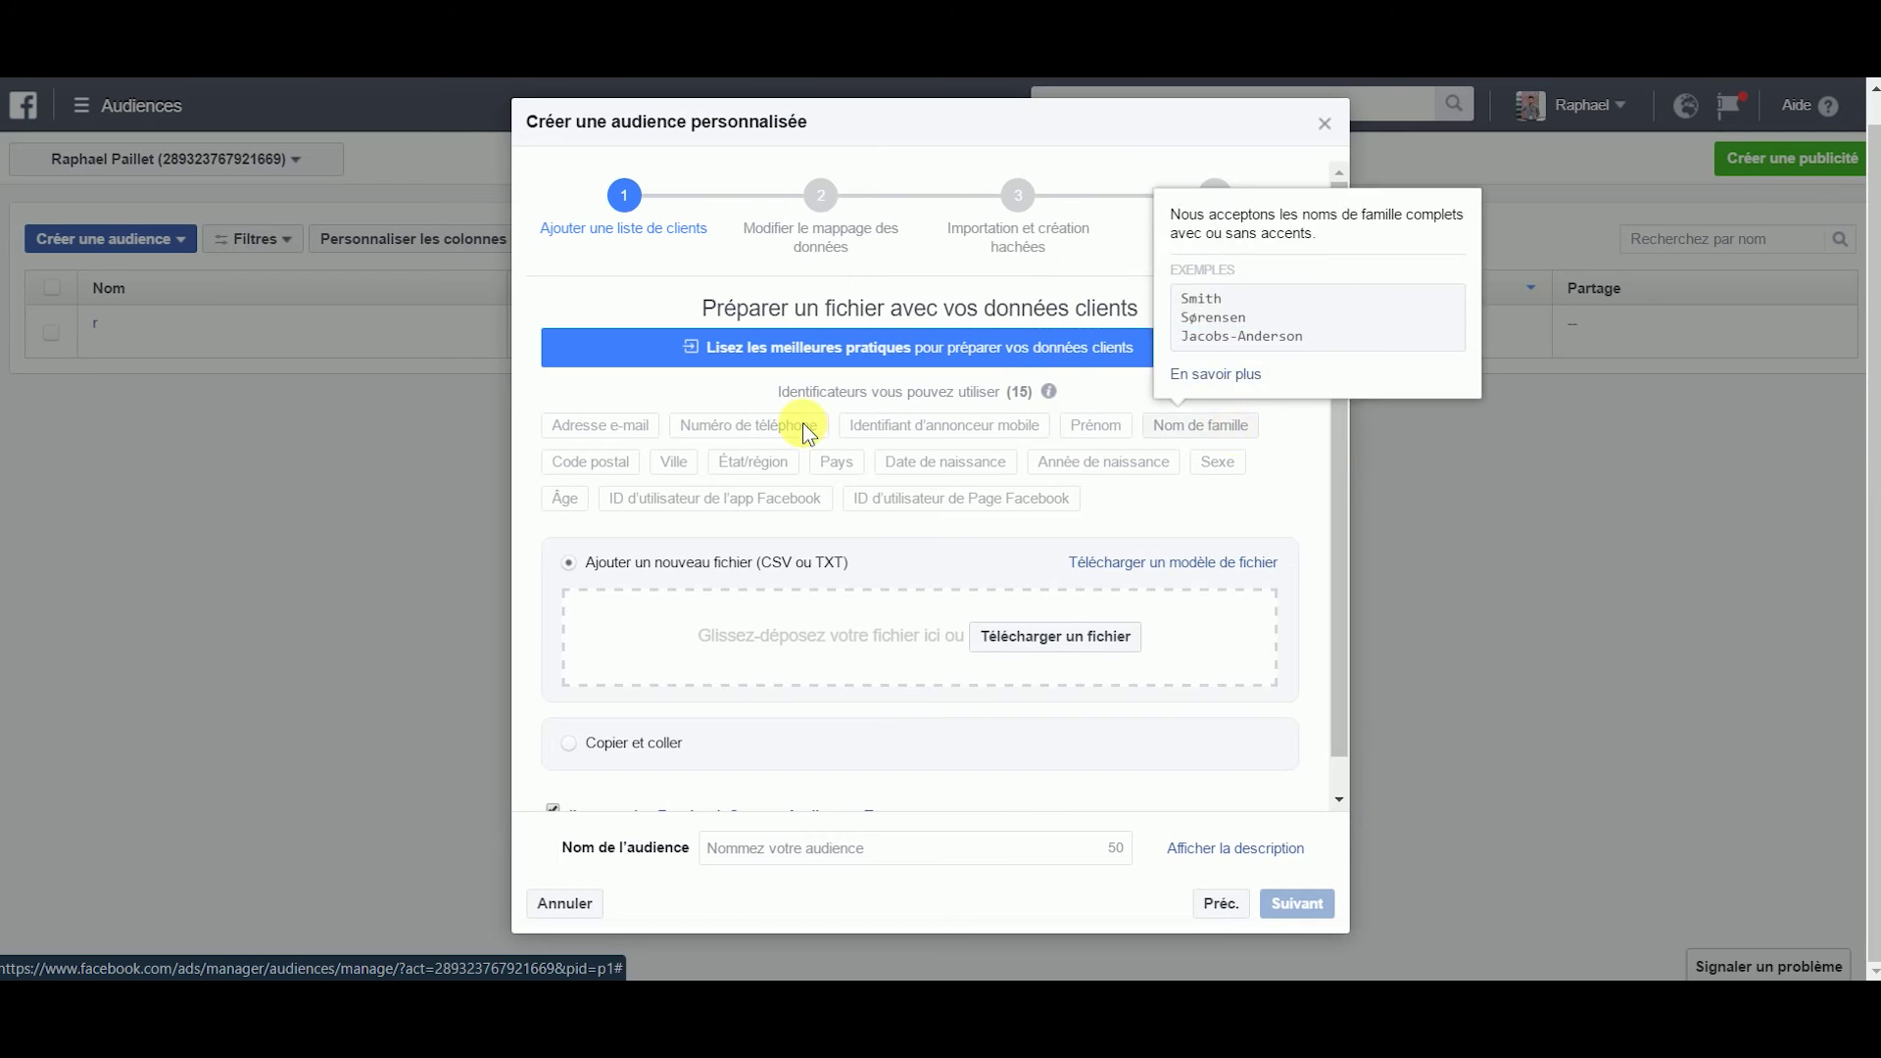
mouse_move(798, 473)
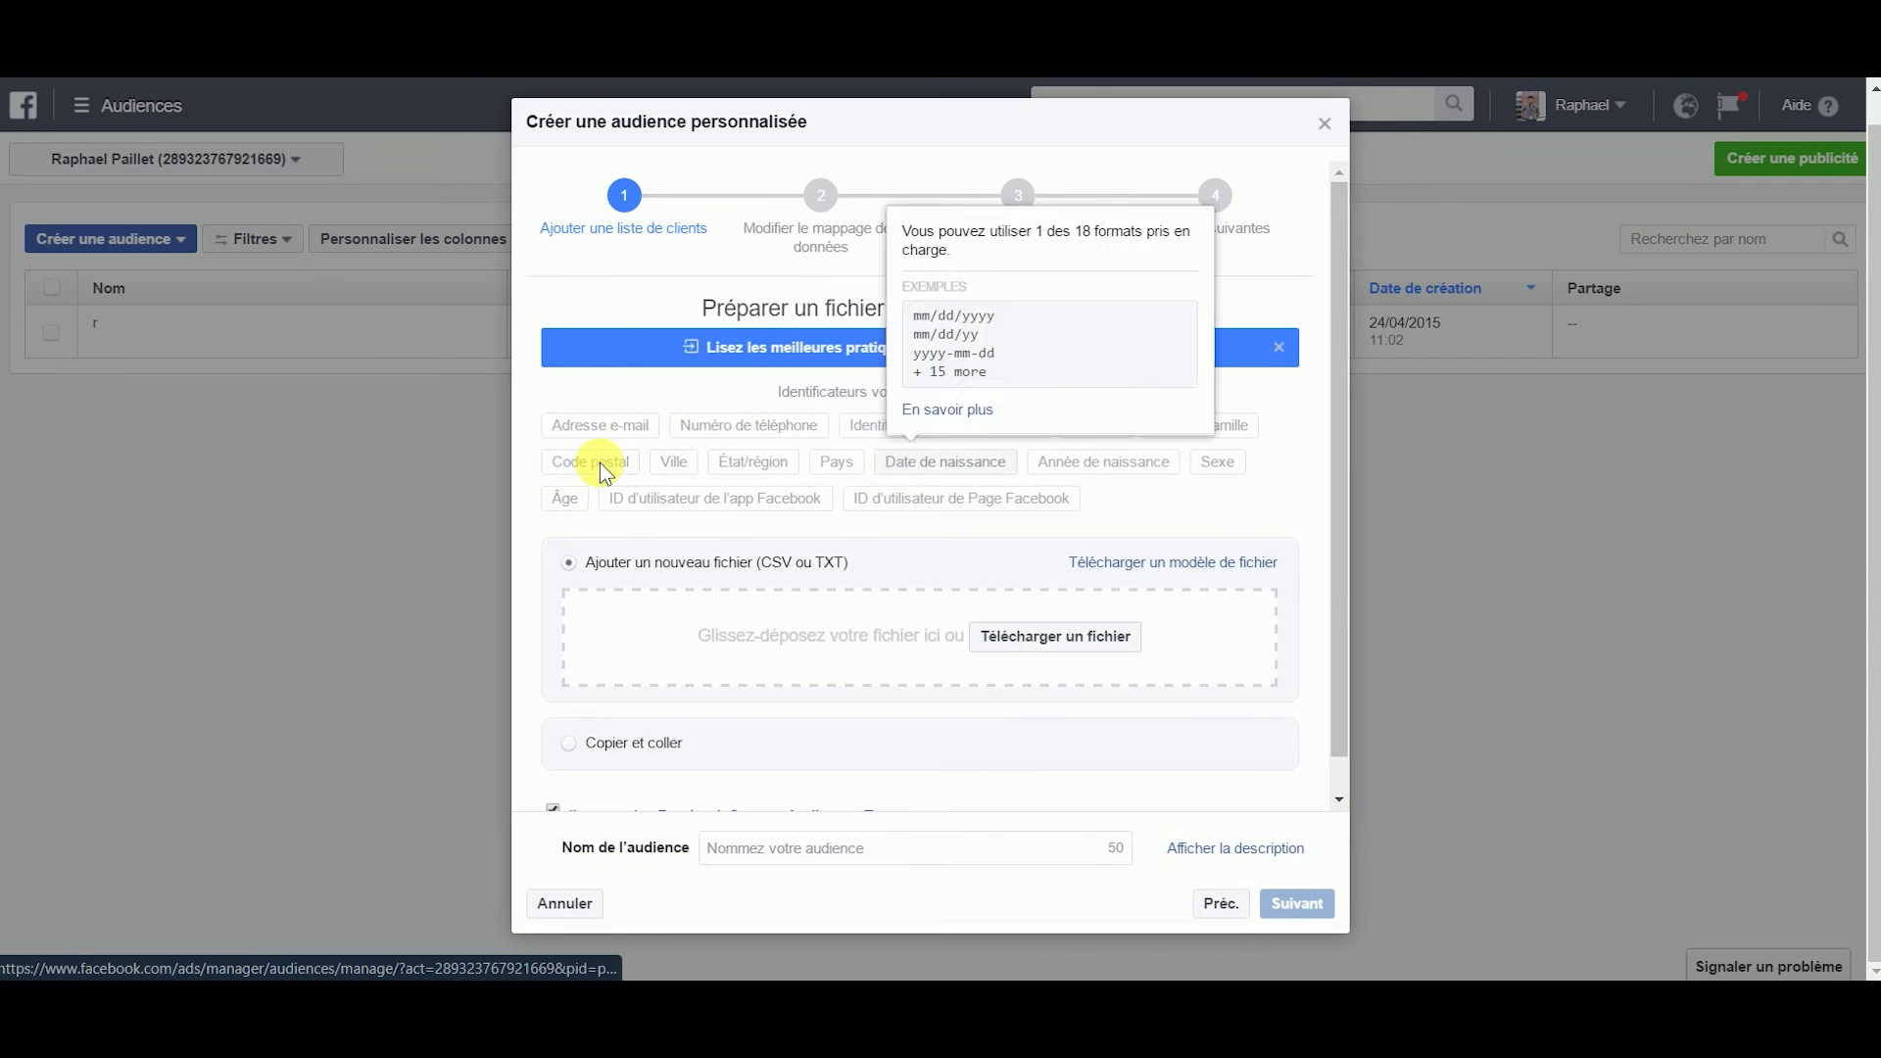
mouse_move(712, 507)
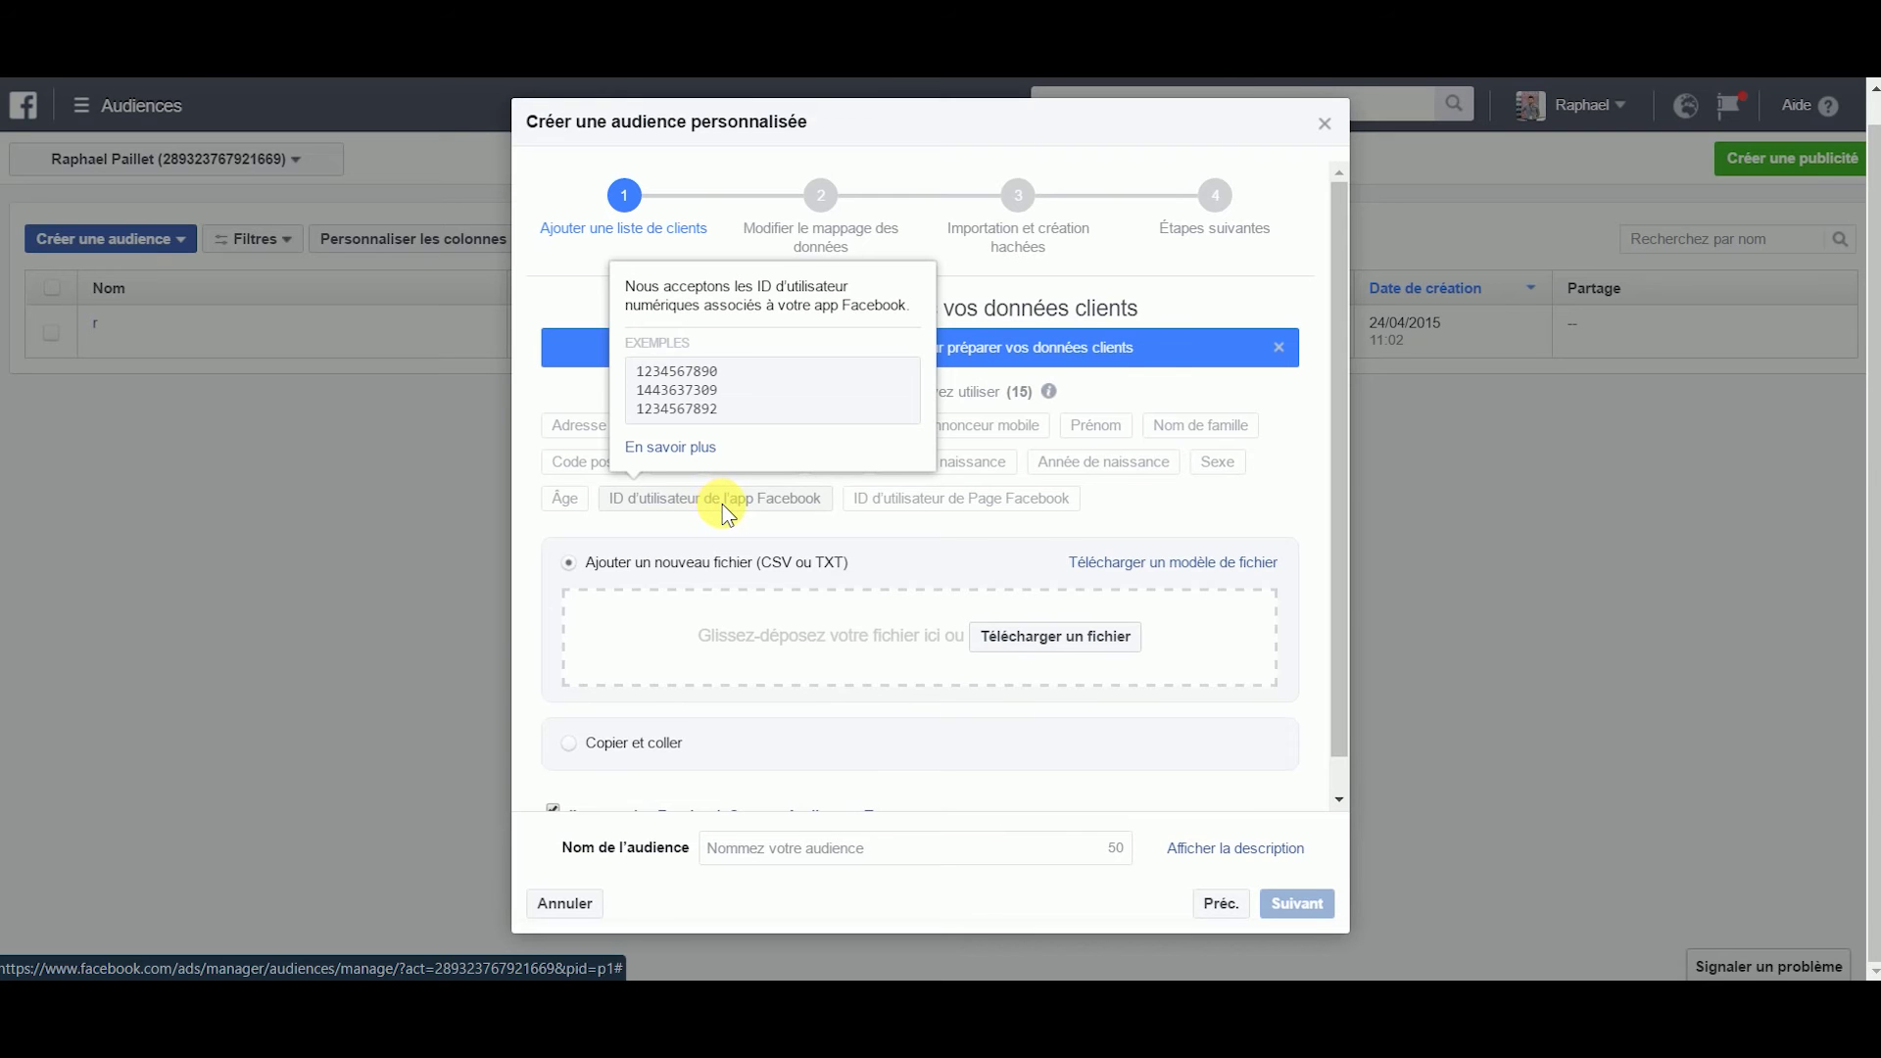
mouse_move(973, 508)
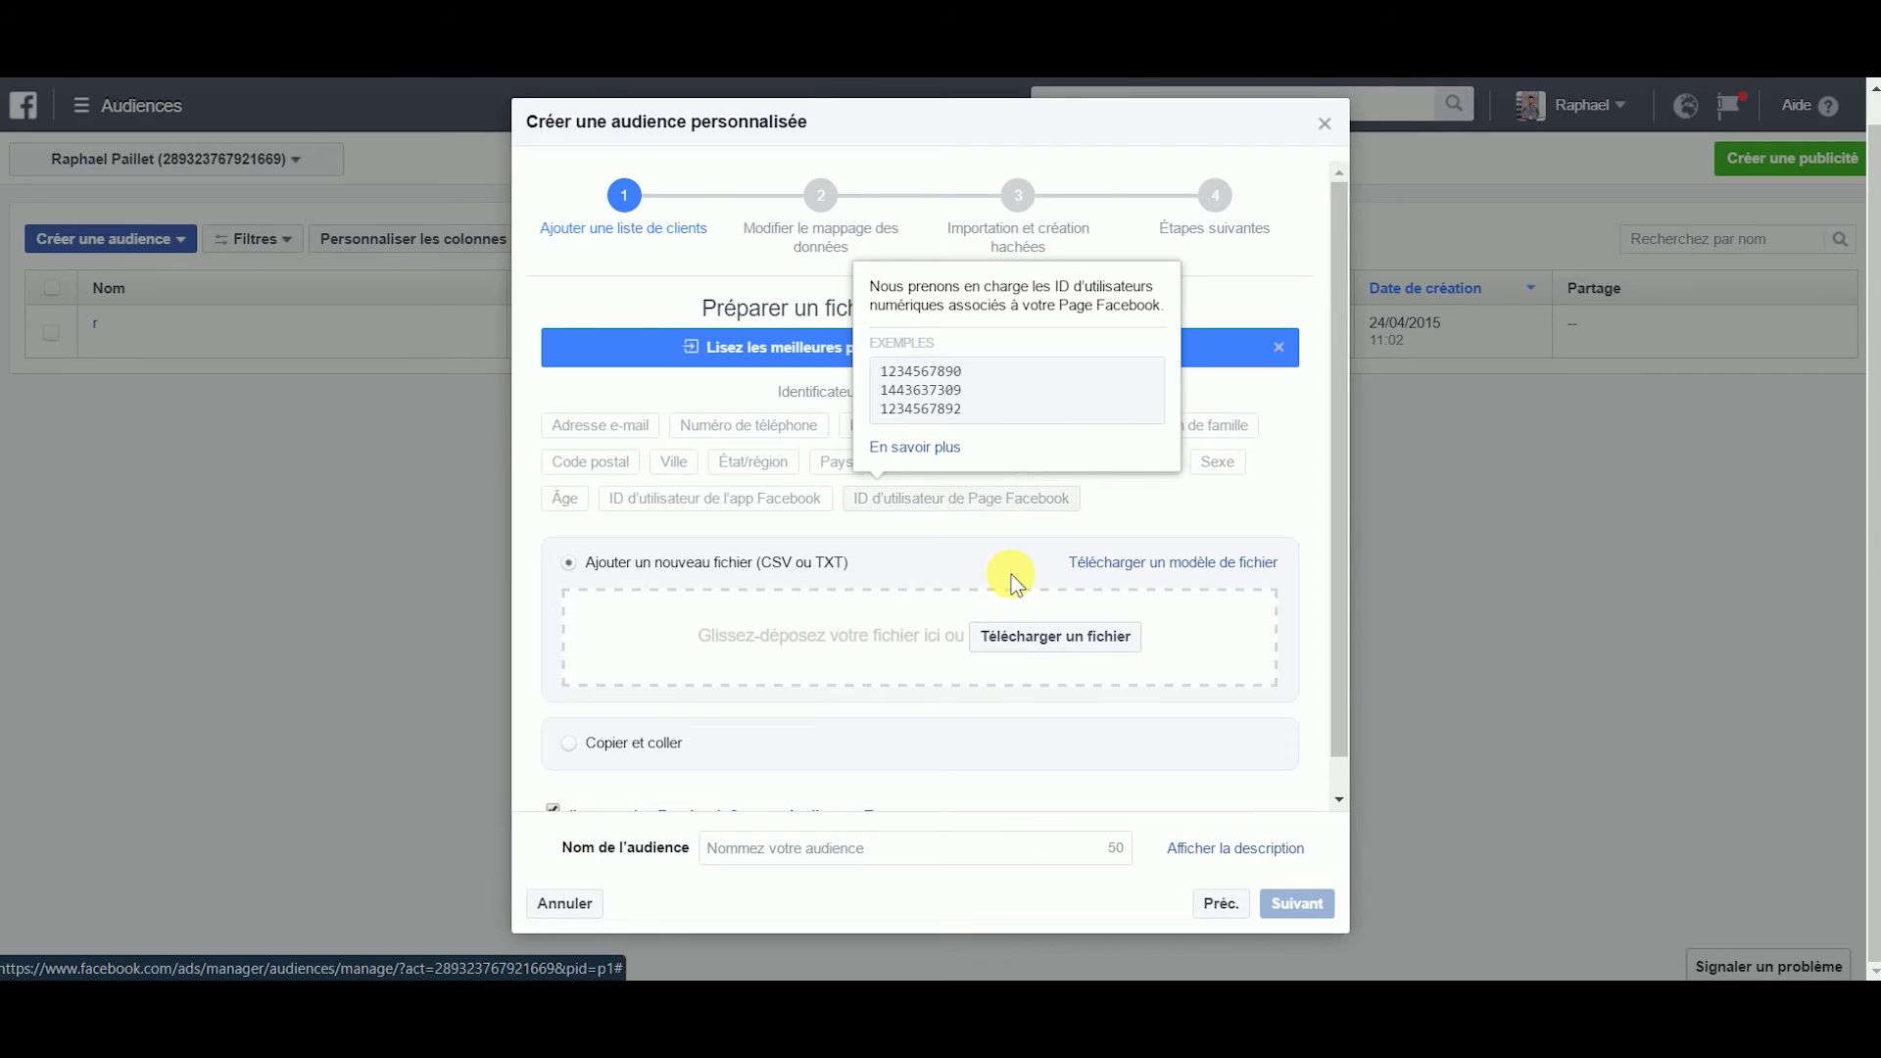
Step: Add example_audience_file.csv as the customer list and name the audience "Audience CSV"
scroll(730, 588, "down", 2)
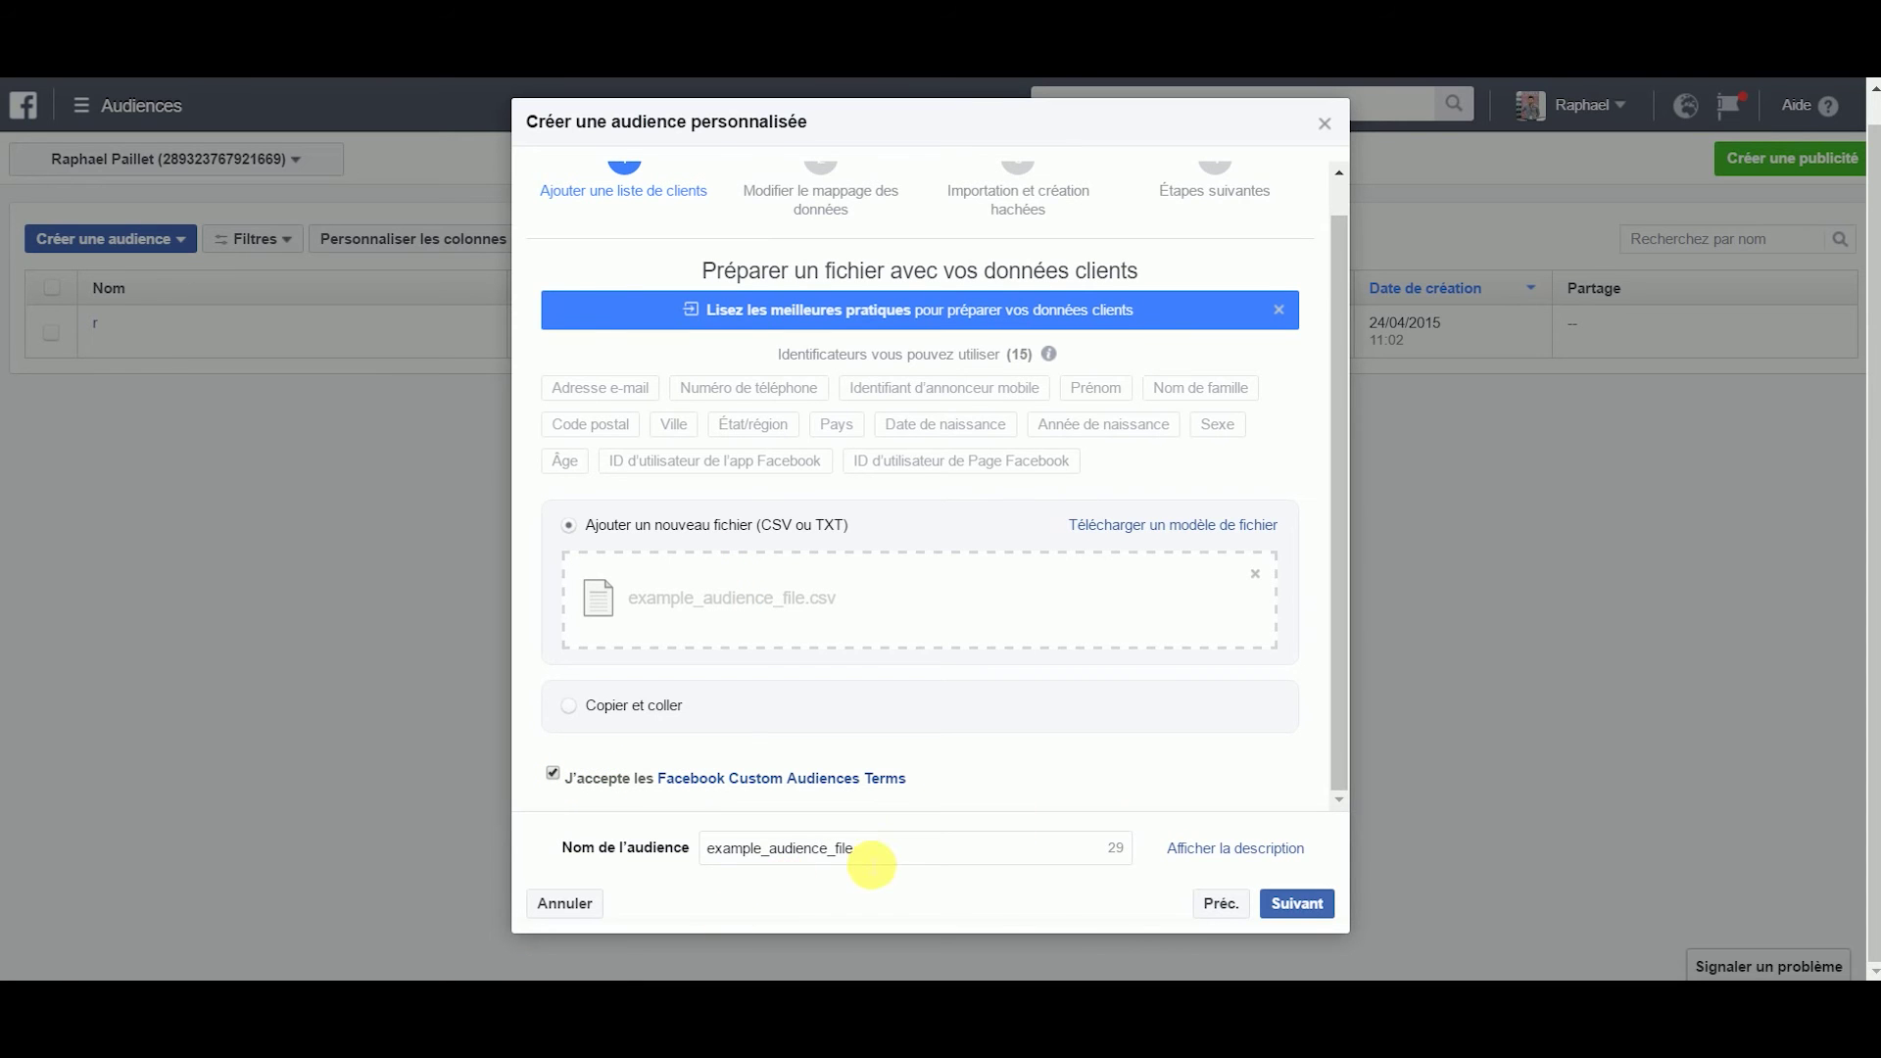
left_click_drag(881, 859, 448, 861)
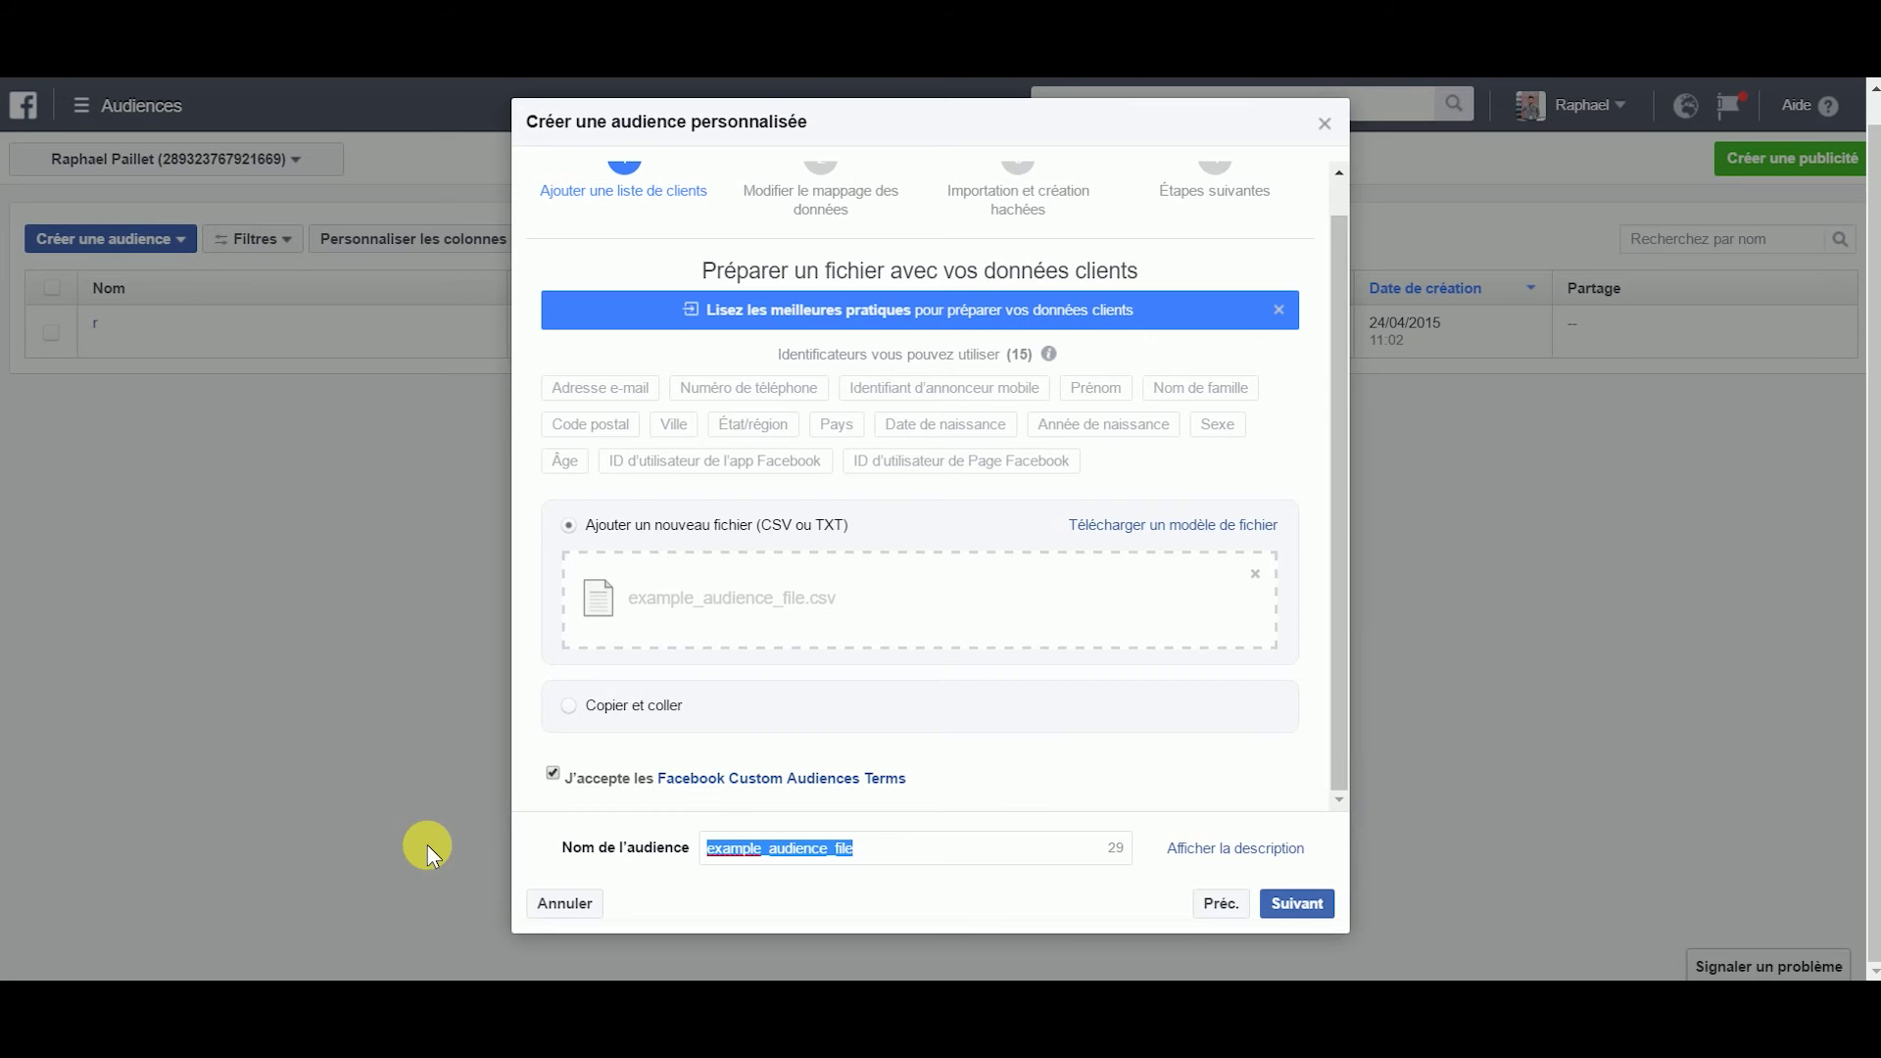
type("A")
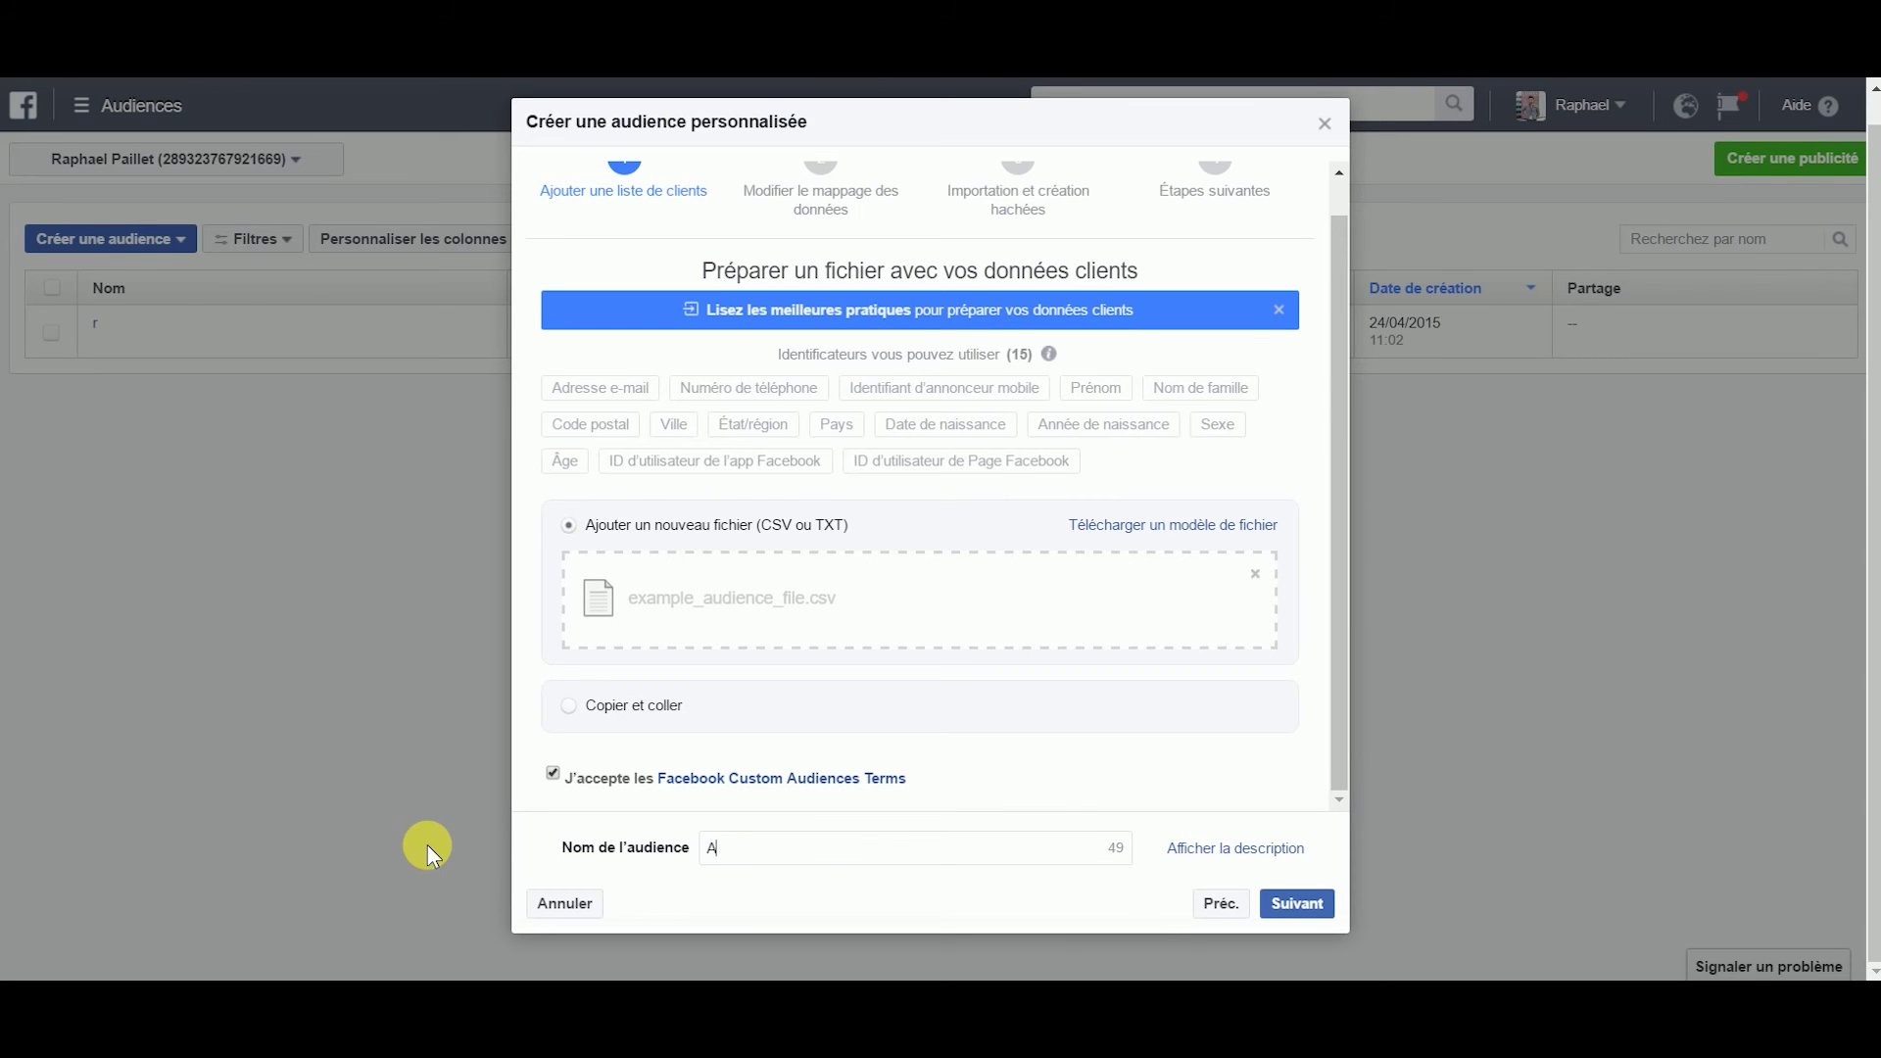
type("udience CSV")
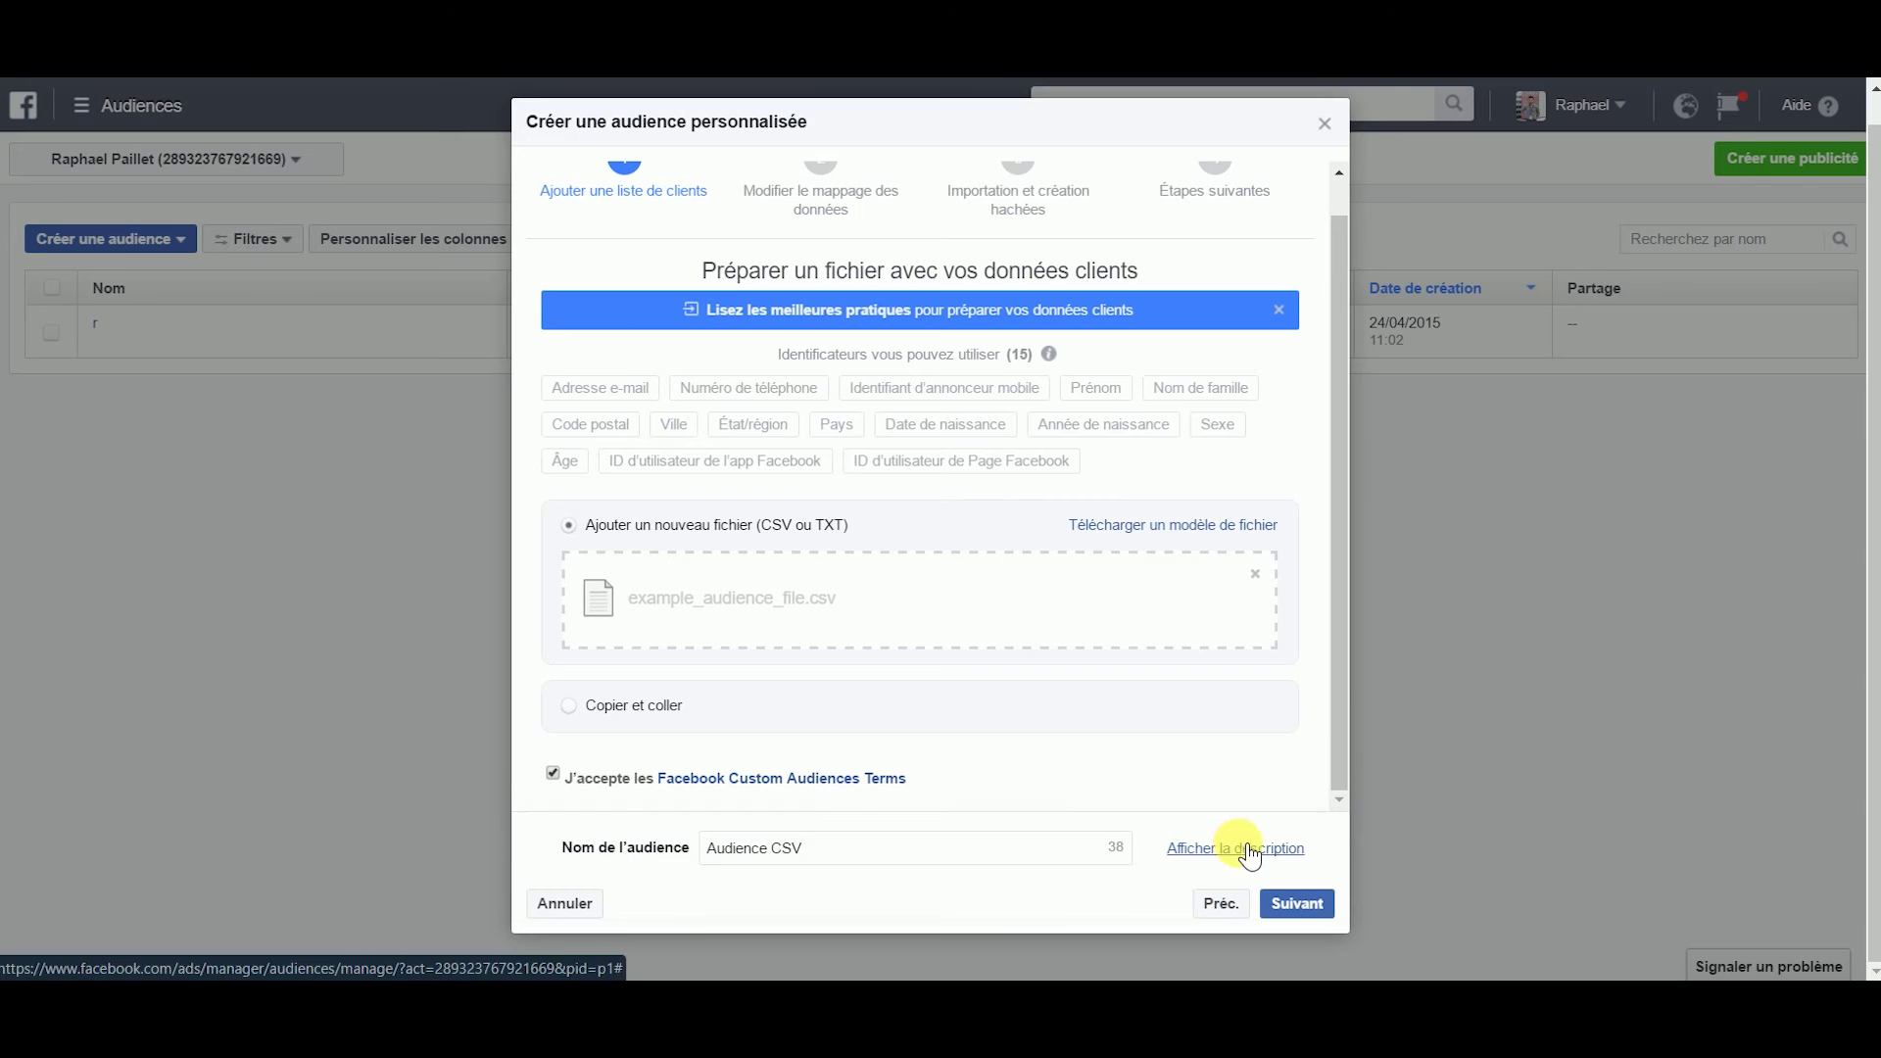
Step: Add the description "audience téléchargé depuis le bureau." to the audience and continue to the data mapping
left_click(1232, 847)
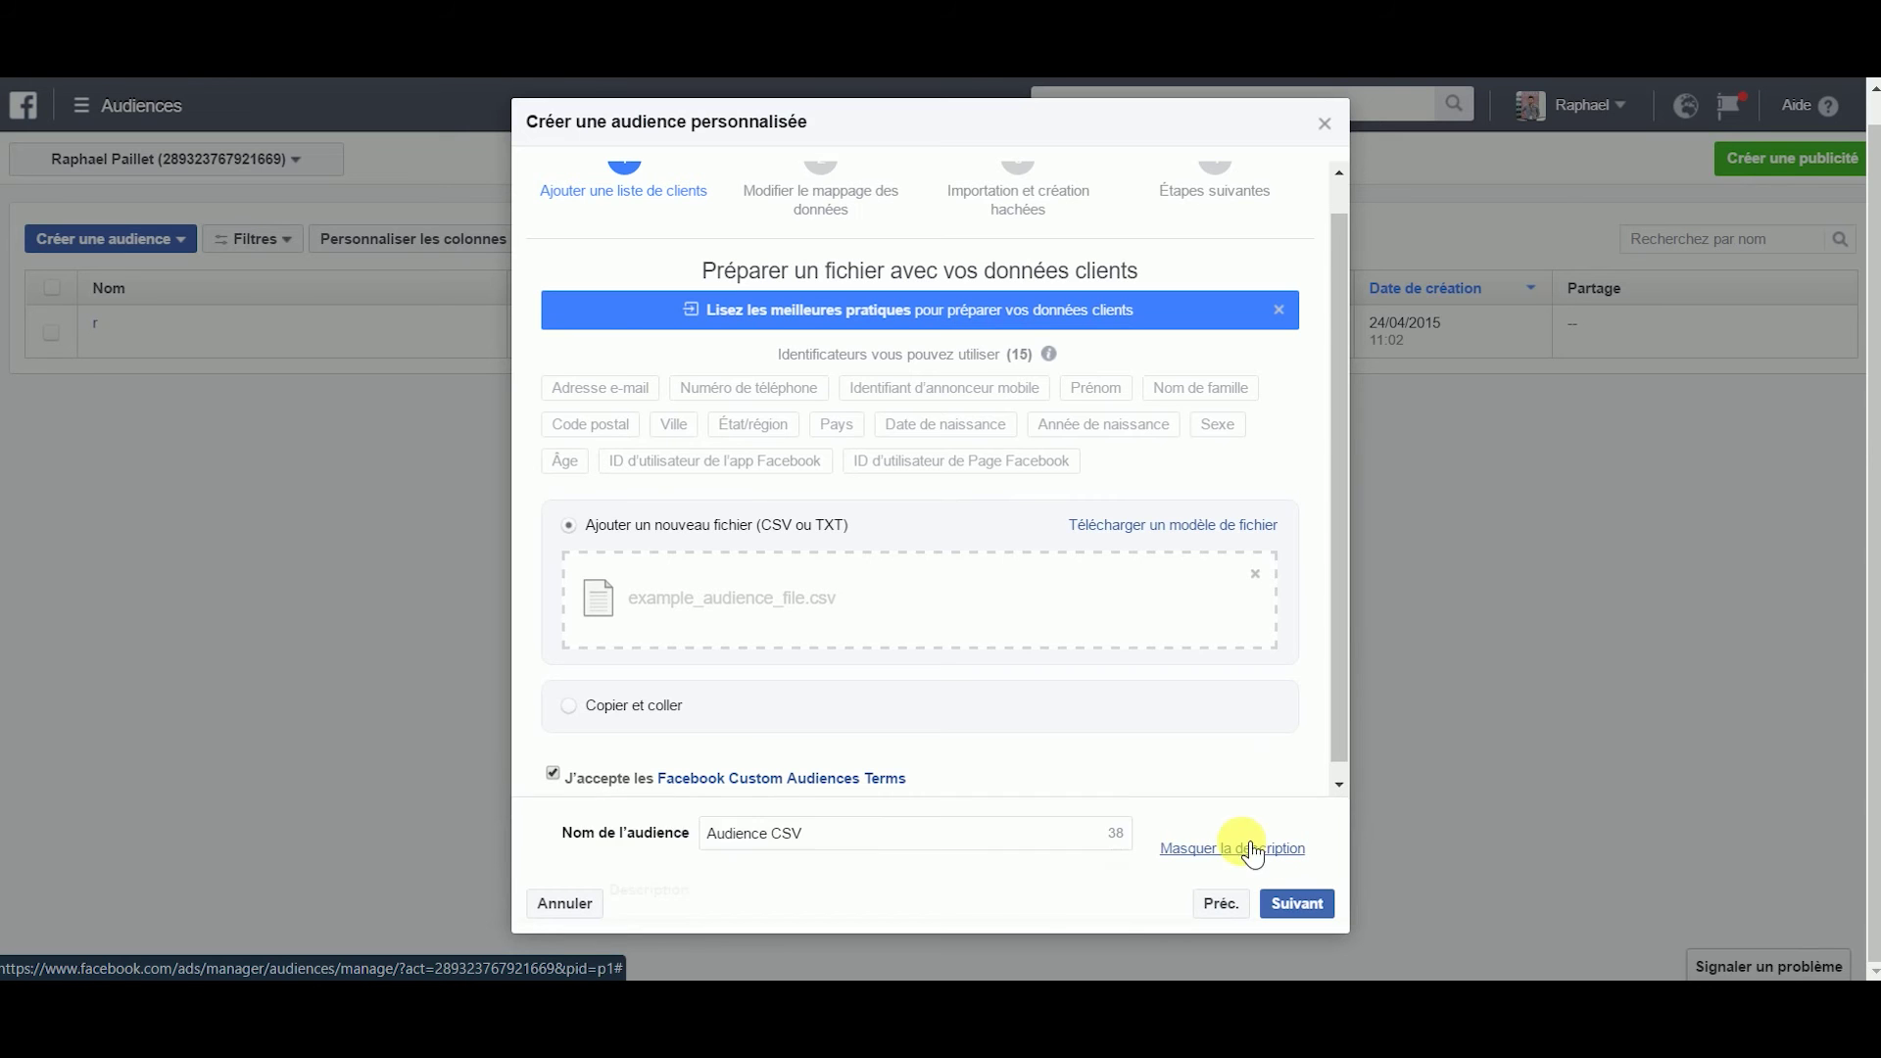
type("a")
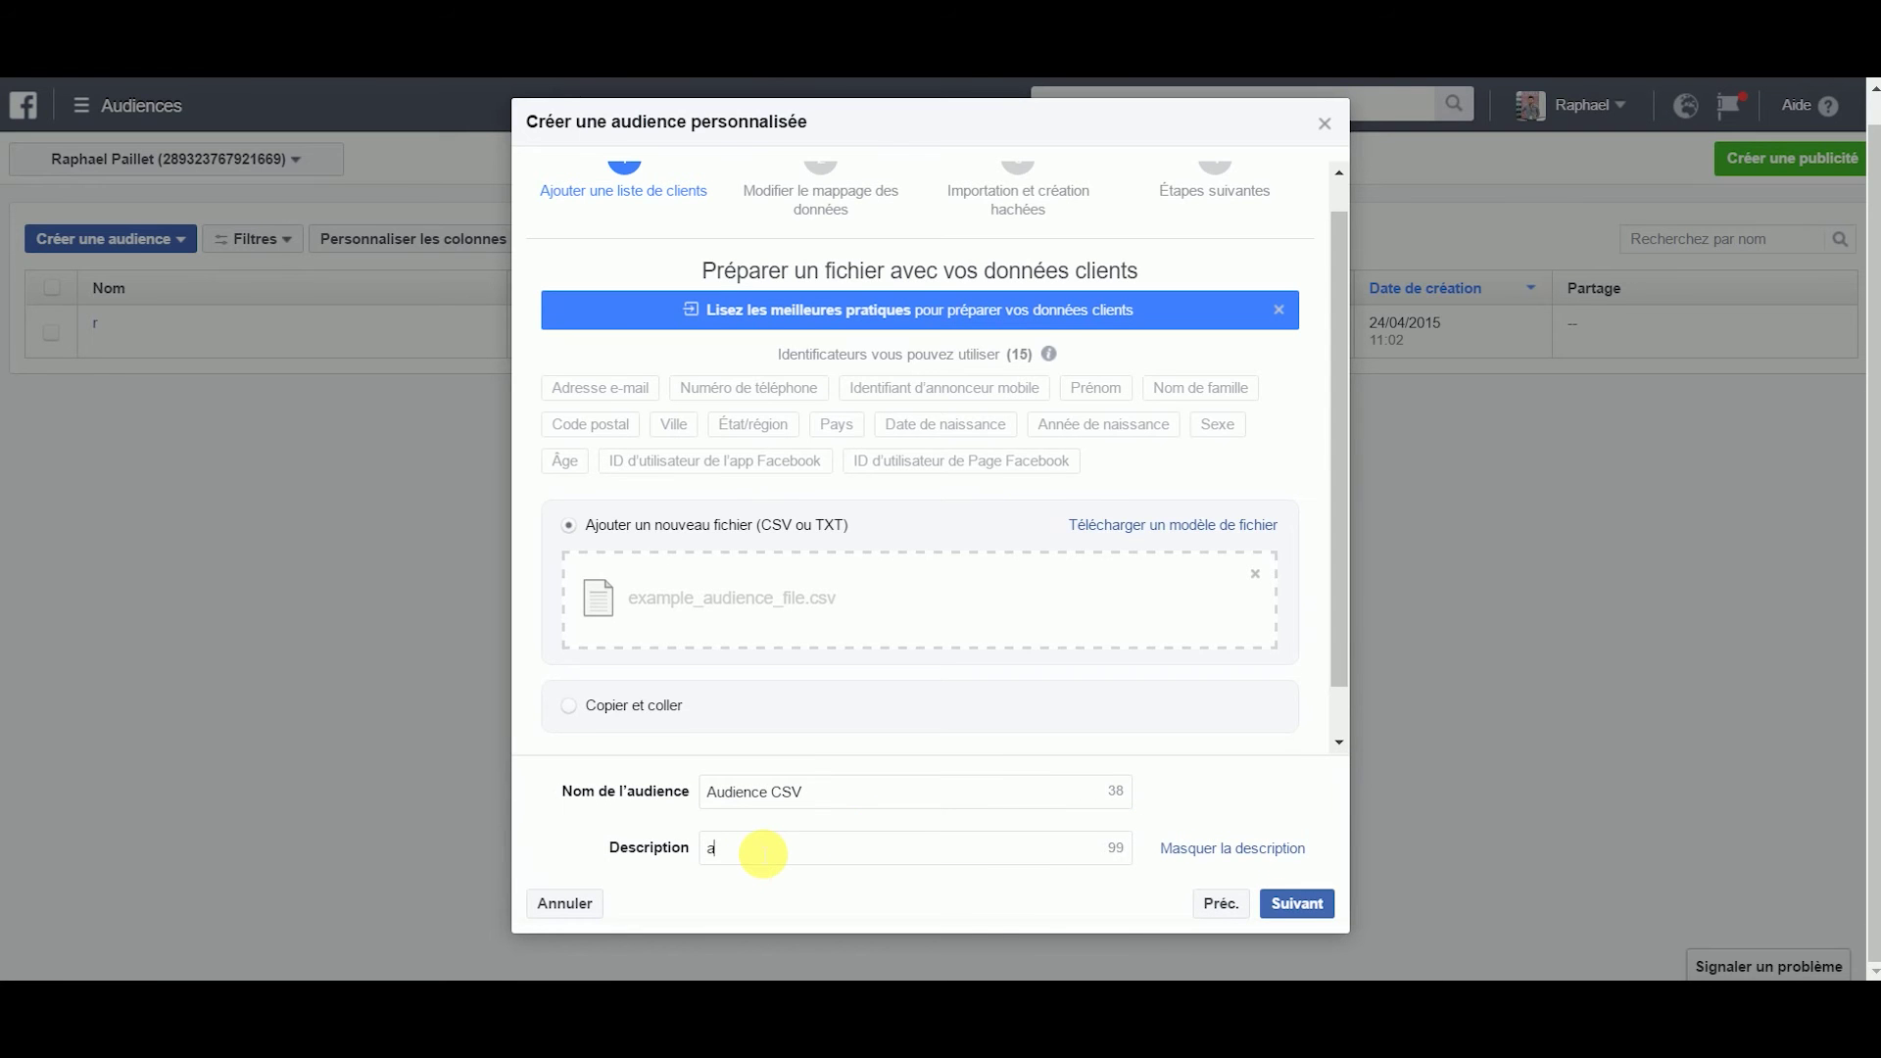
type("udience téléchargé depuis le bureau.")
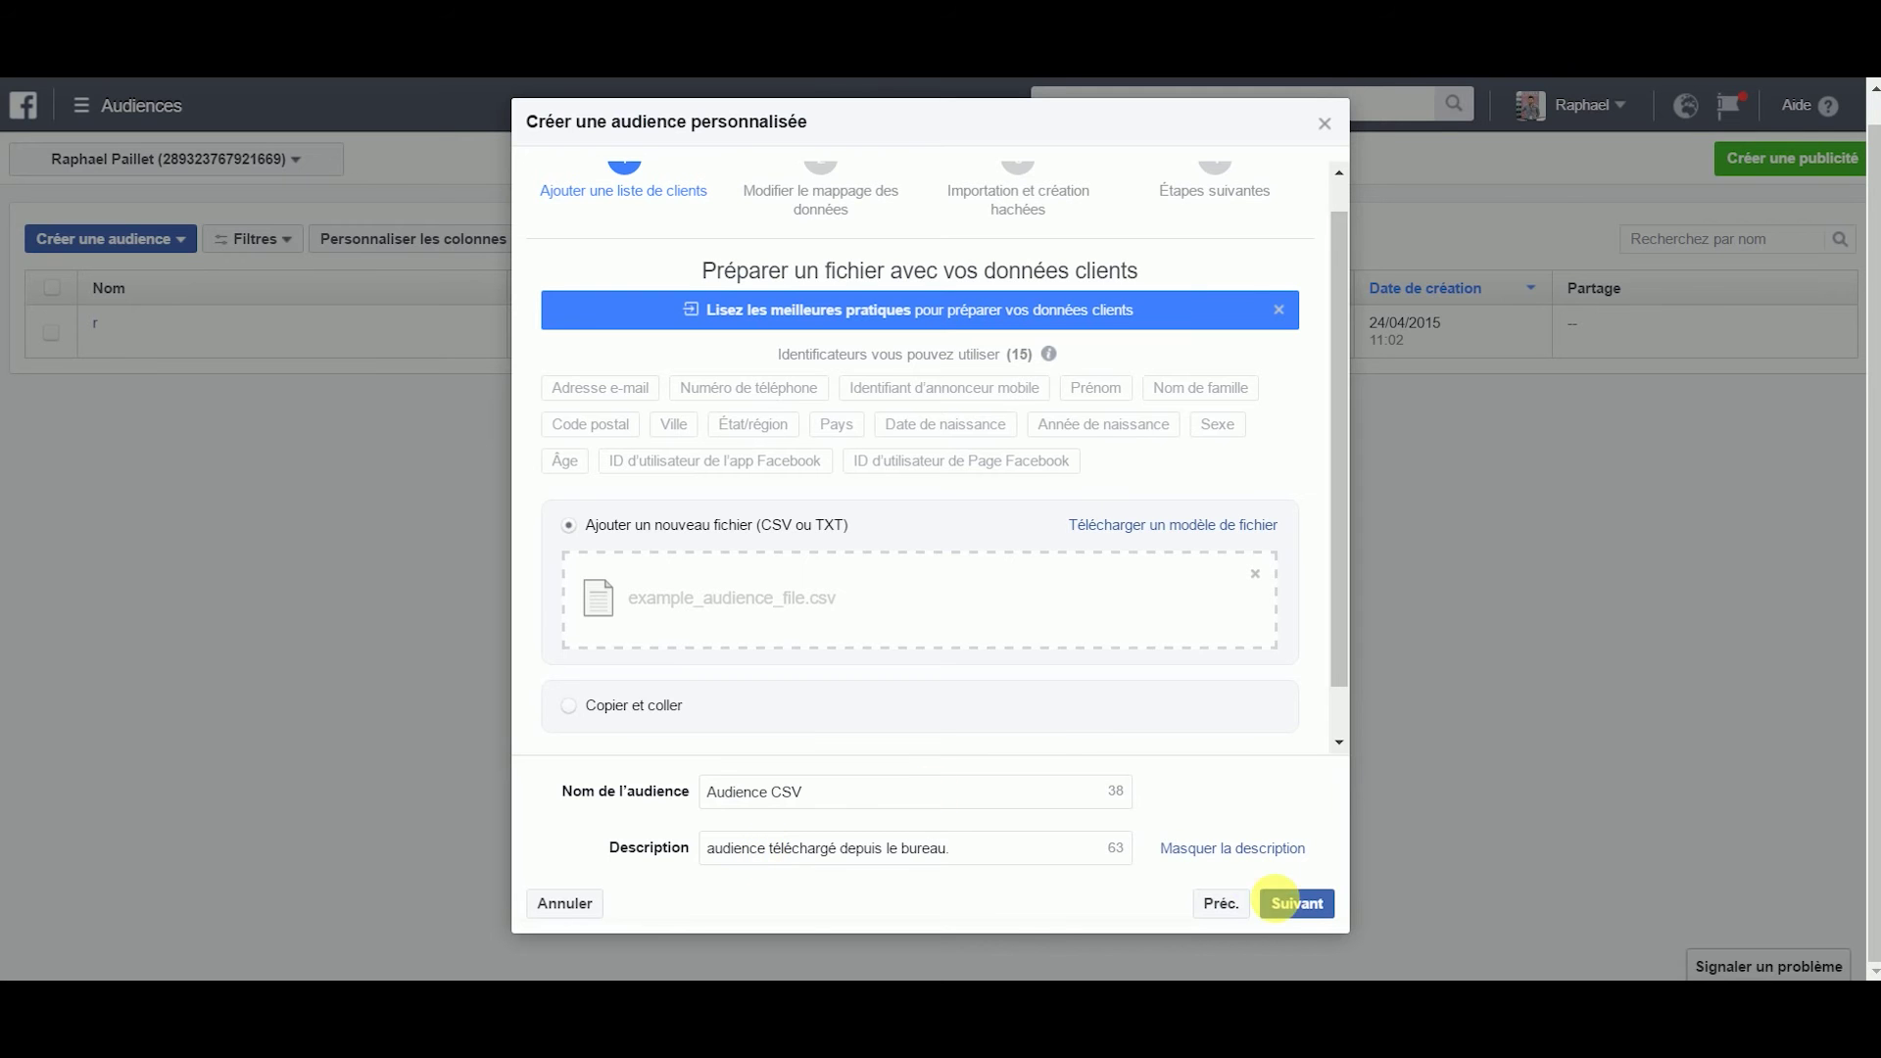
left_click(1291, 898)
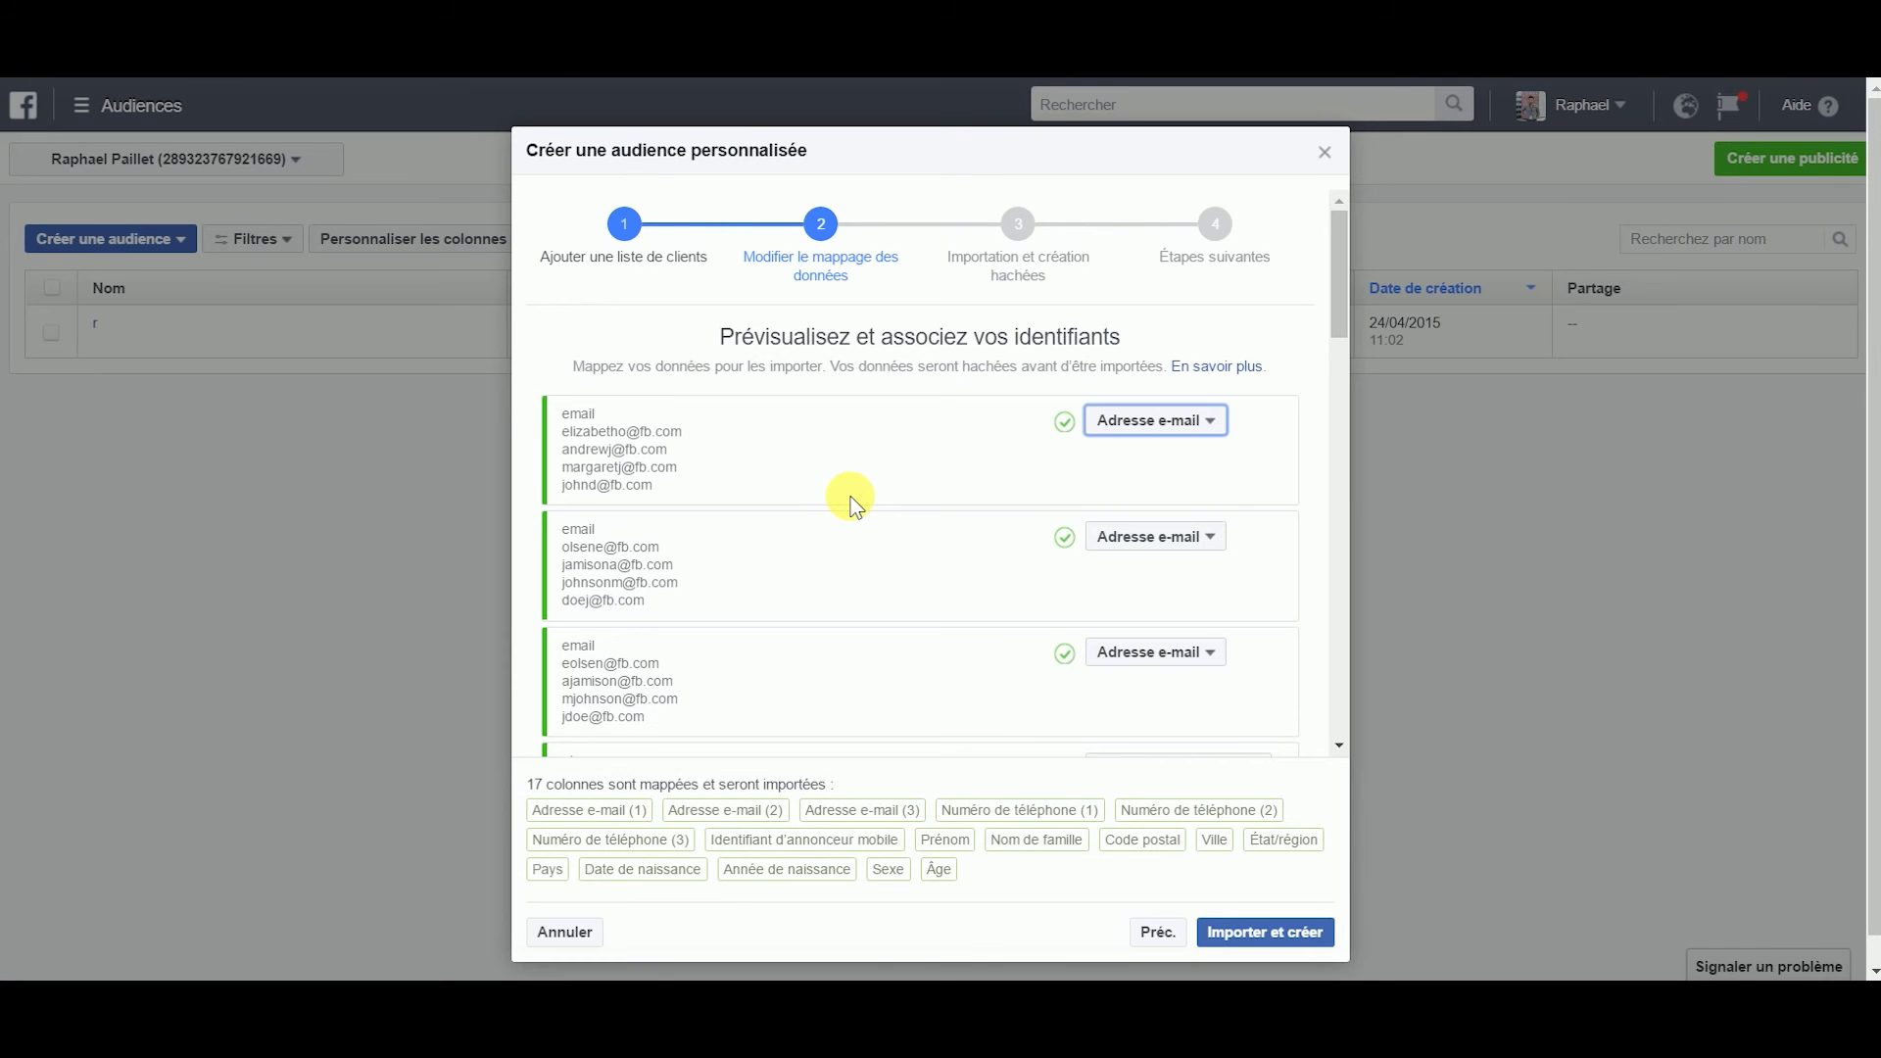
Step: Review the mapped identifier columns, import the customer data to create the audience, and finish the creation process
scroll(966, 503, "down", 3)
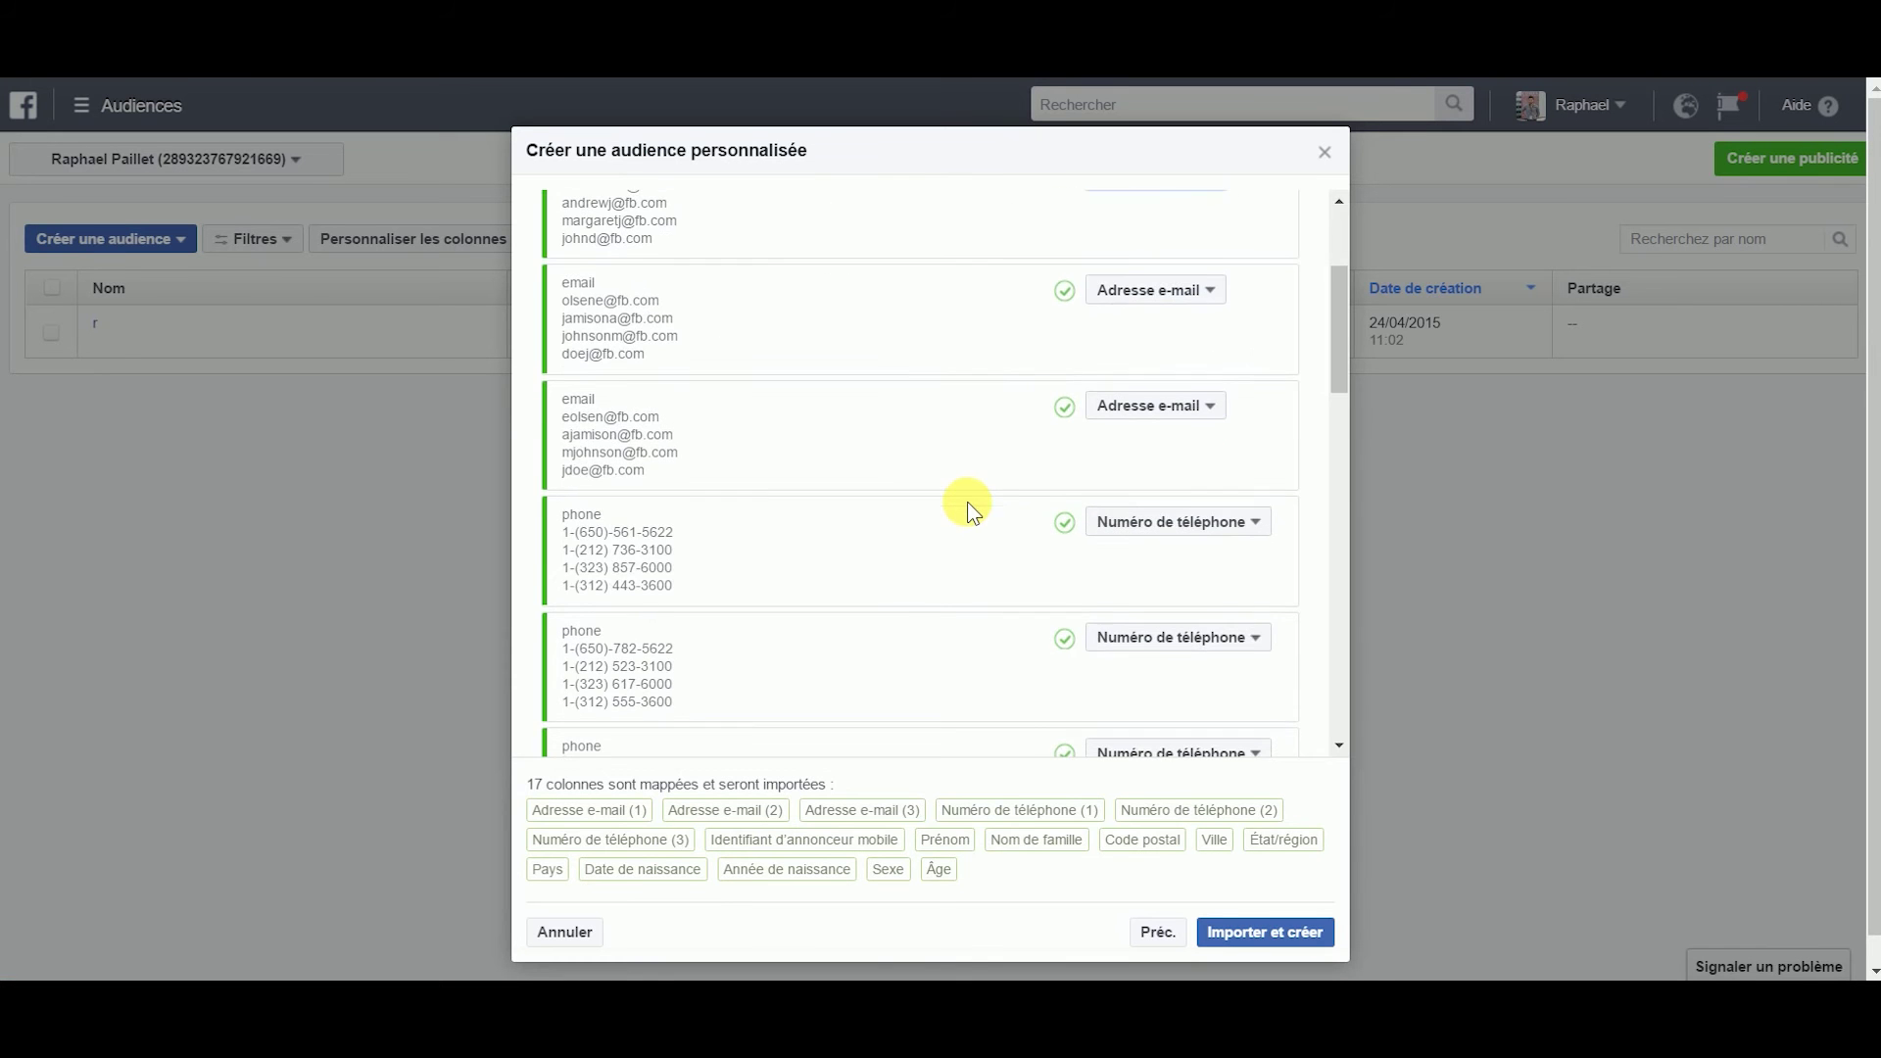
scroll(1025, 451, "down", 5)
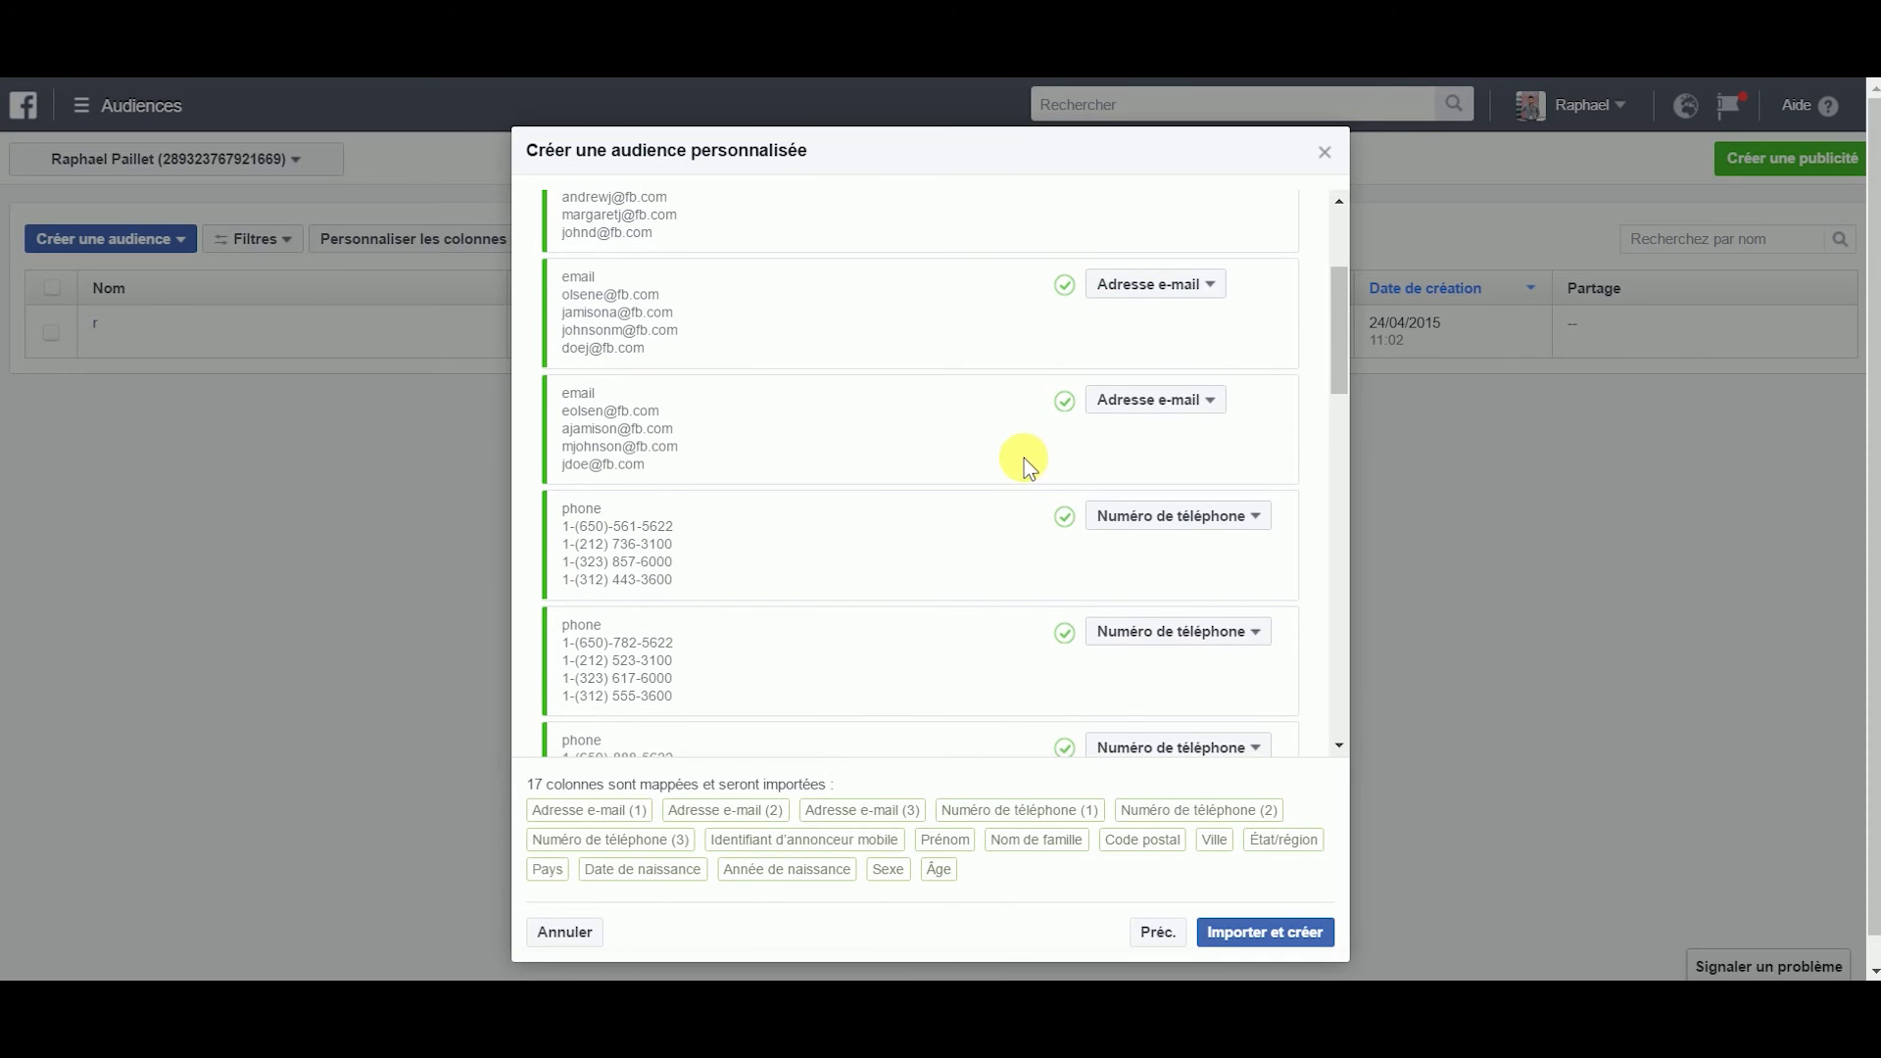
scroll(1172, 444, "down", 2)
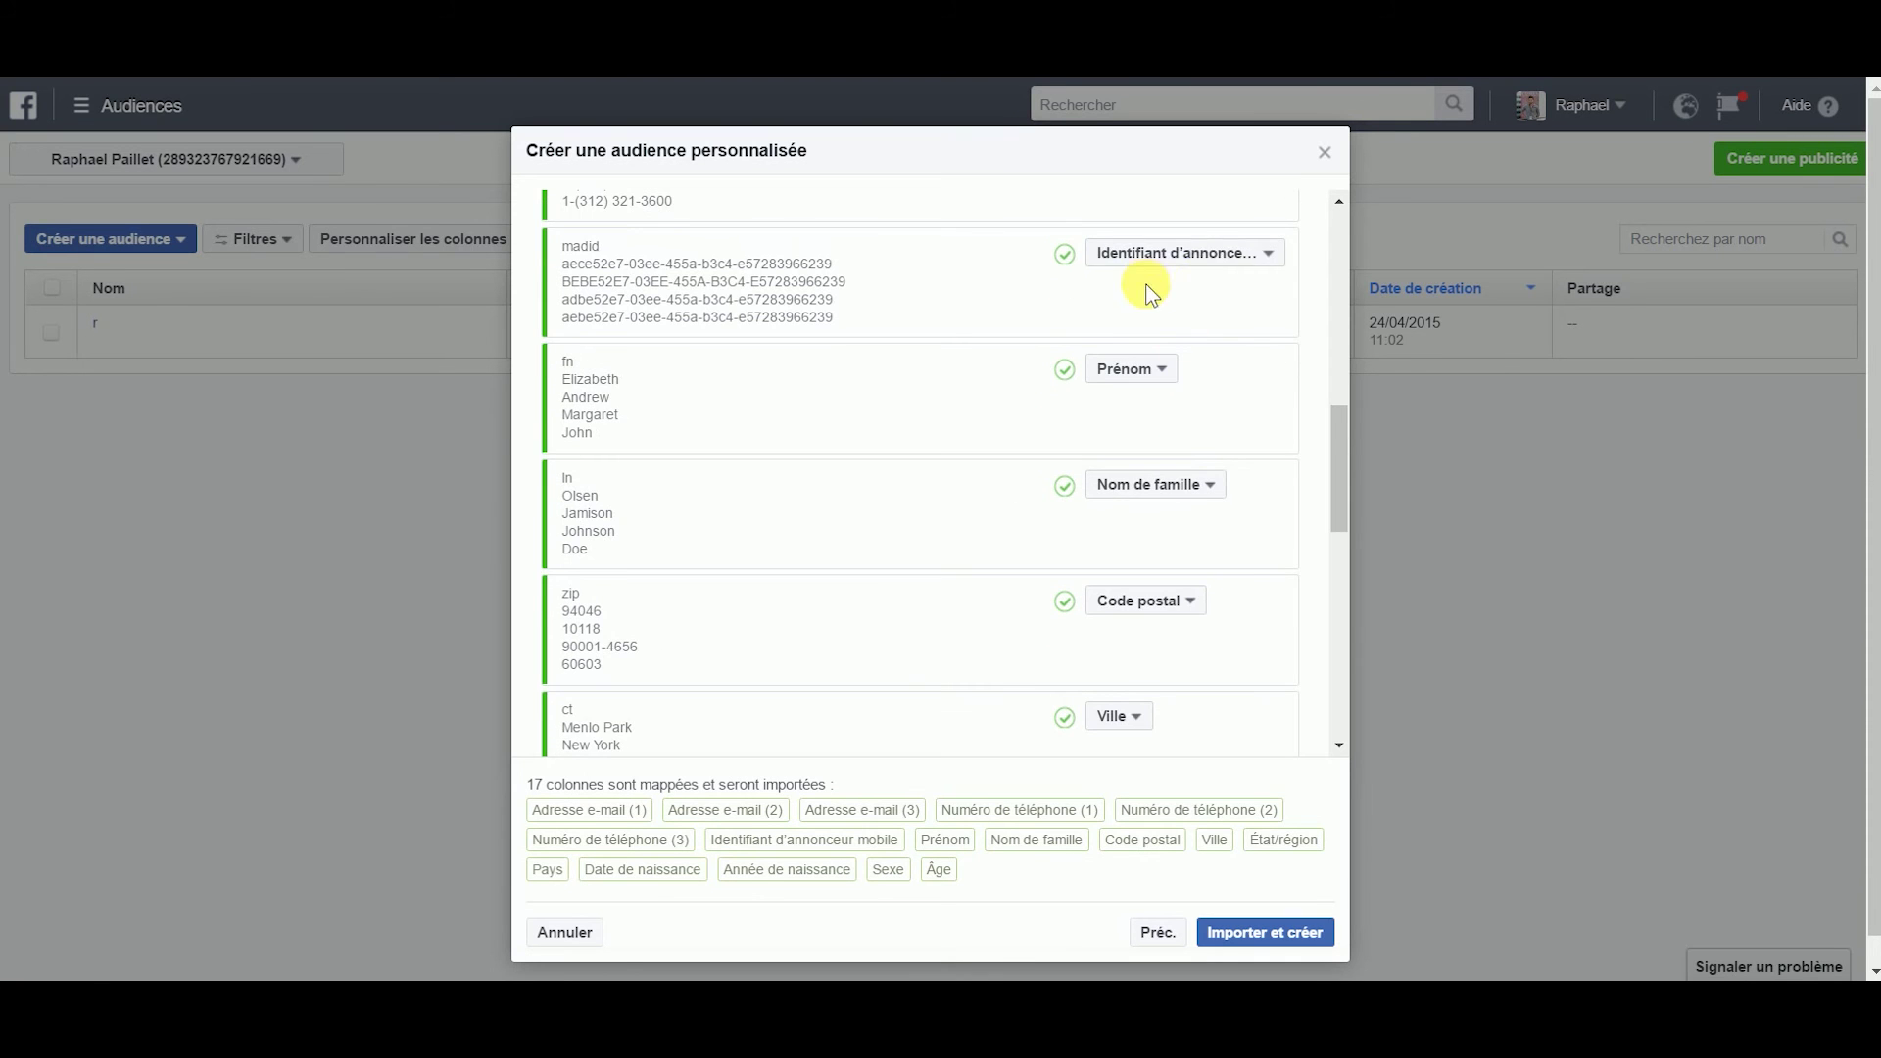
scroll(973, 410, "down", 8)
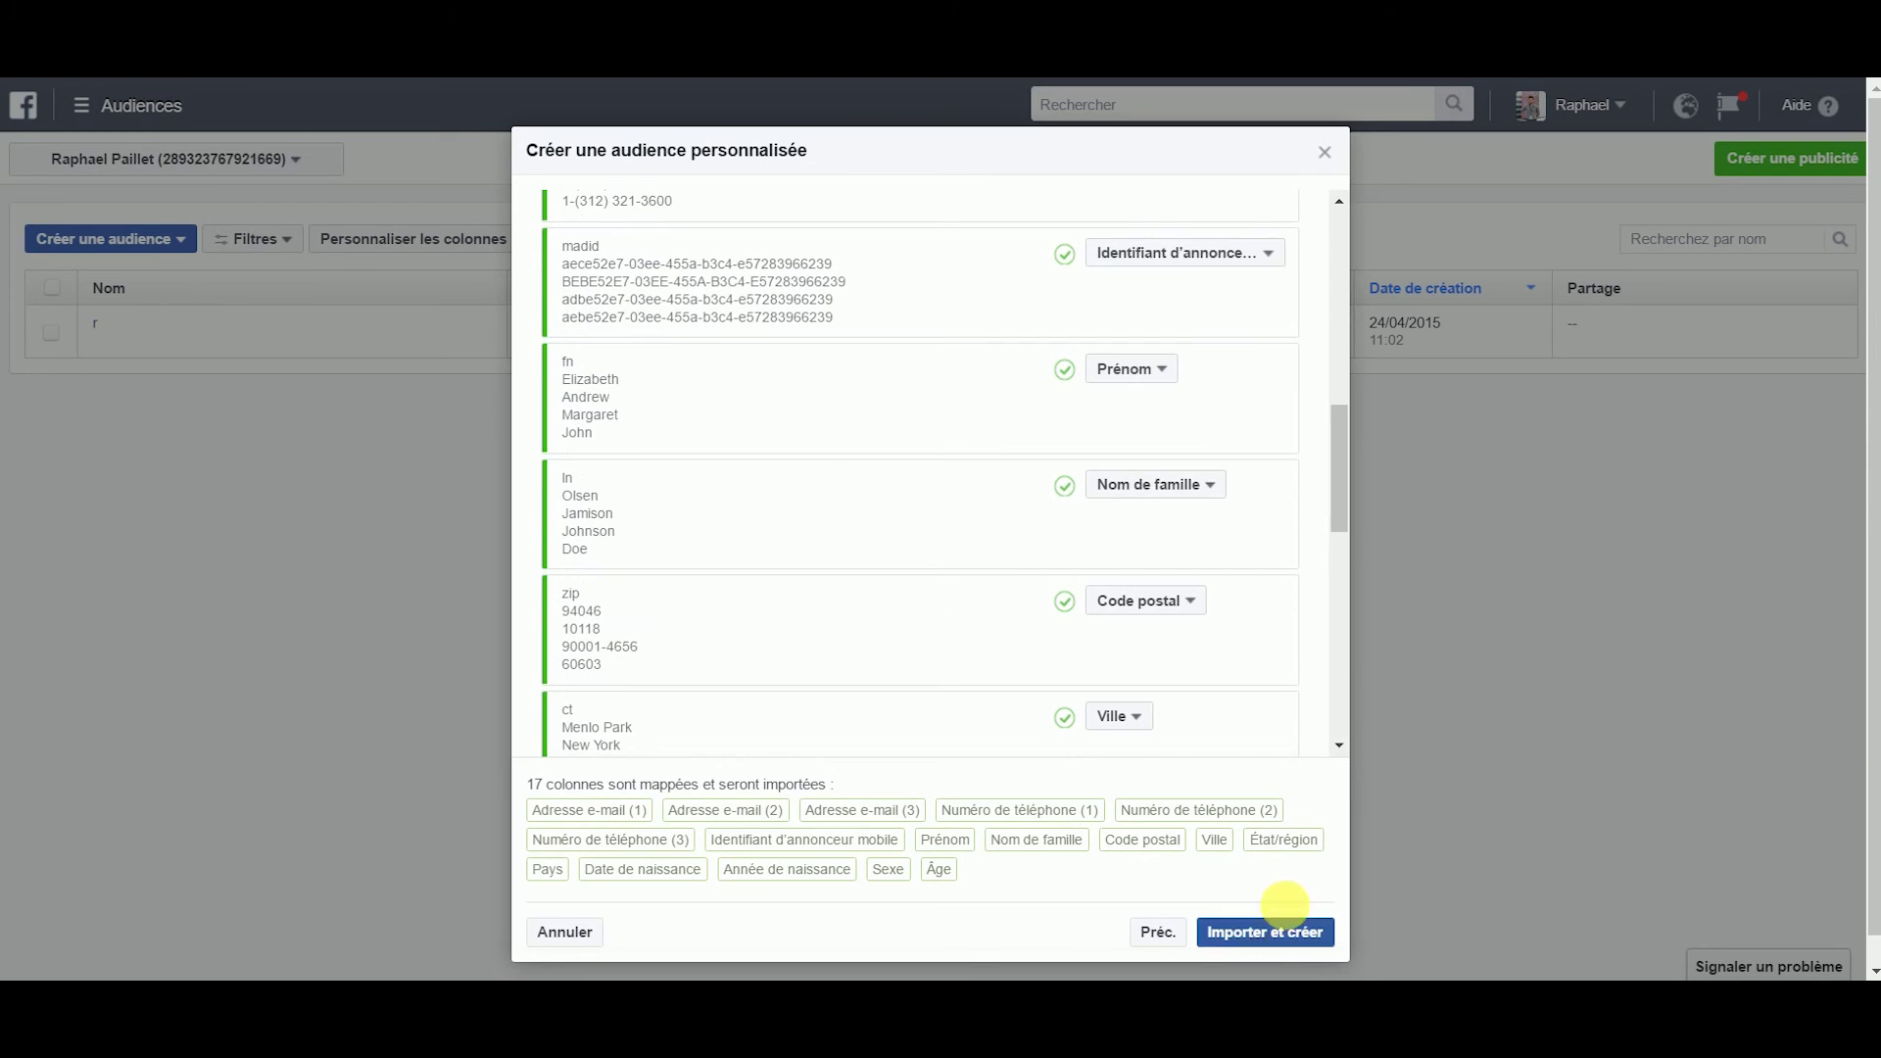
left_click(1274, 932)
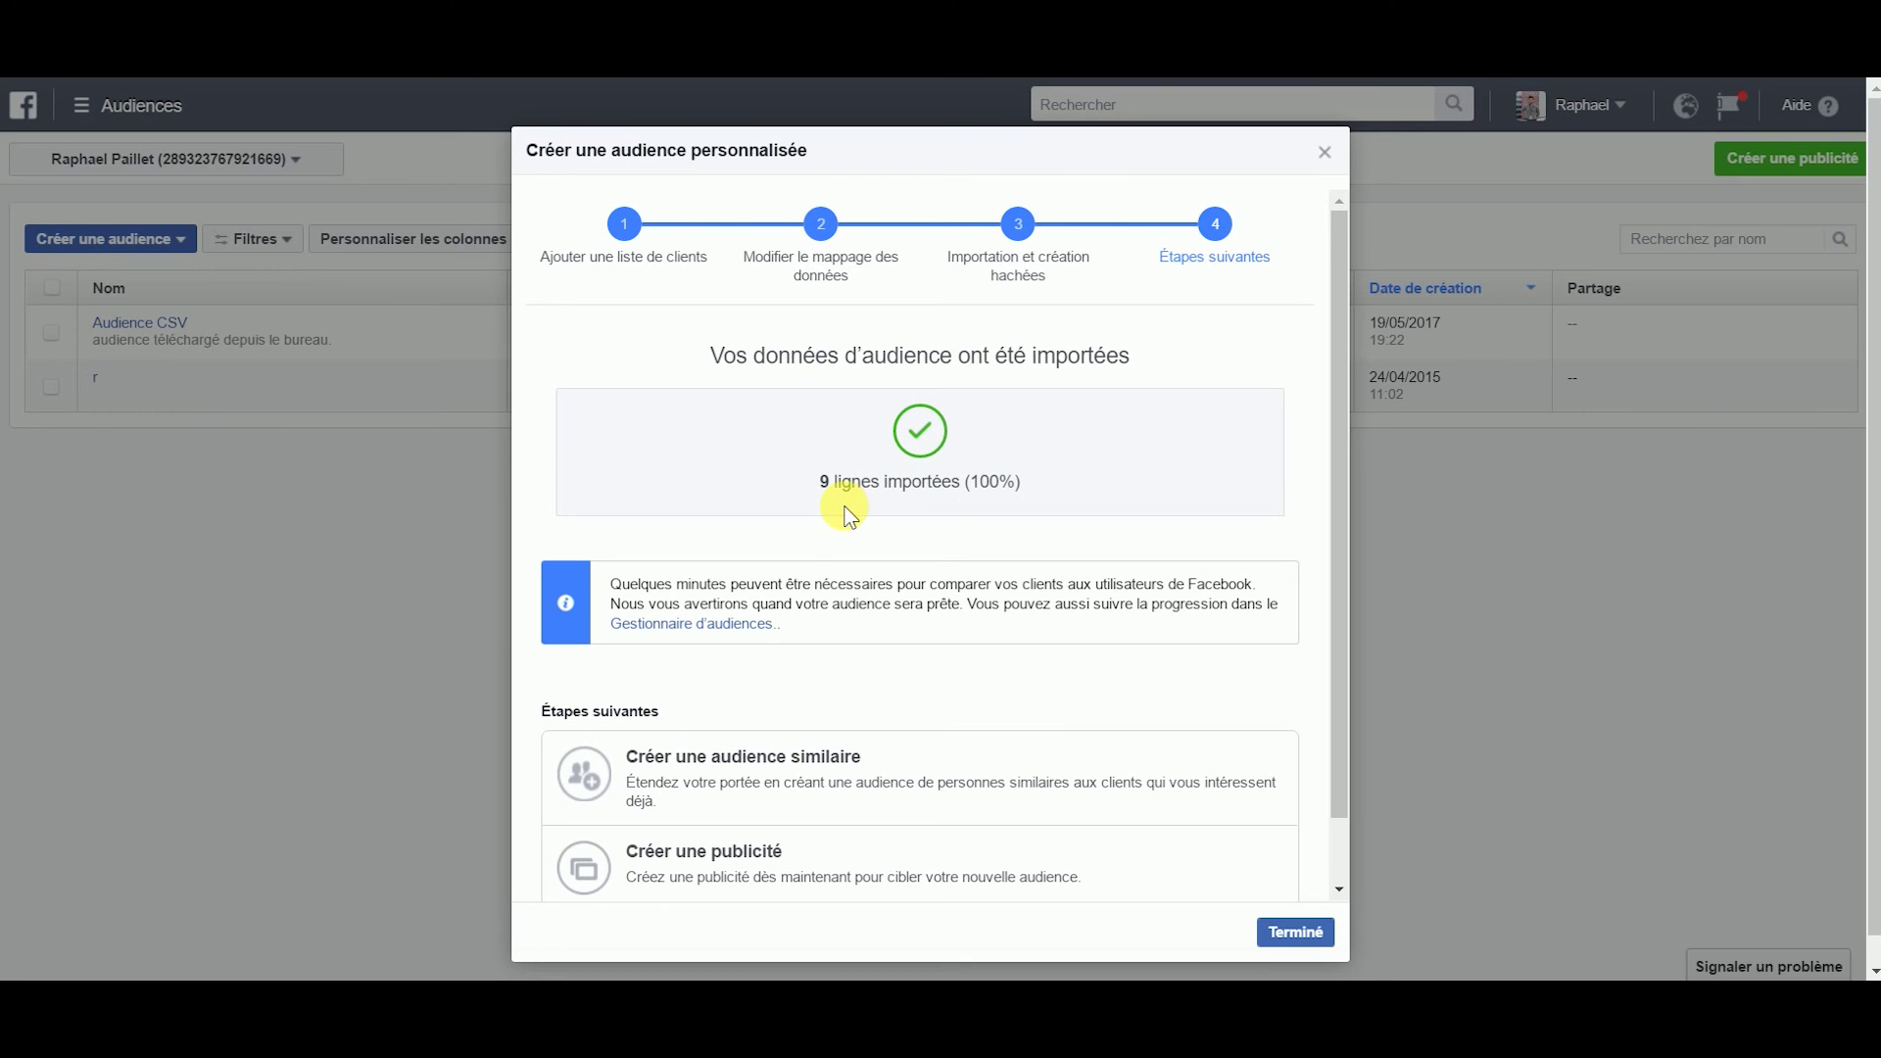
scroll(873, 734, "down", 1)
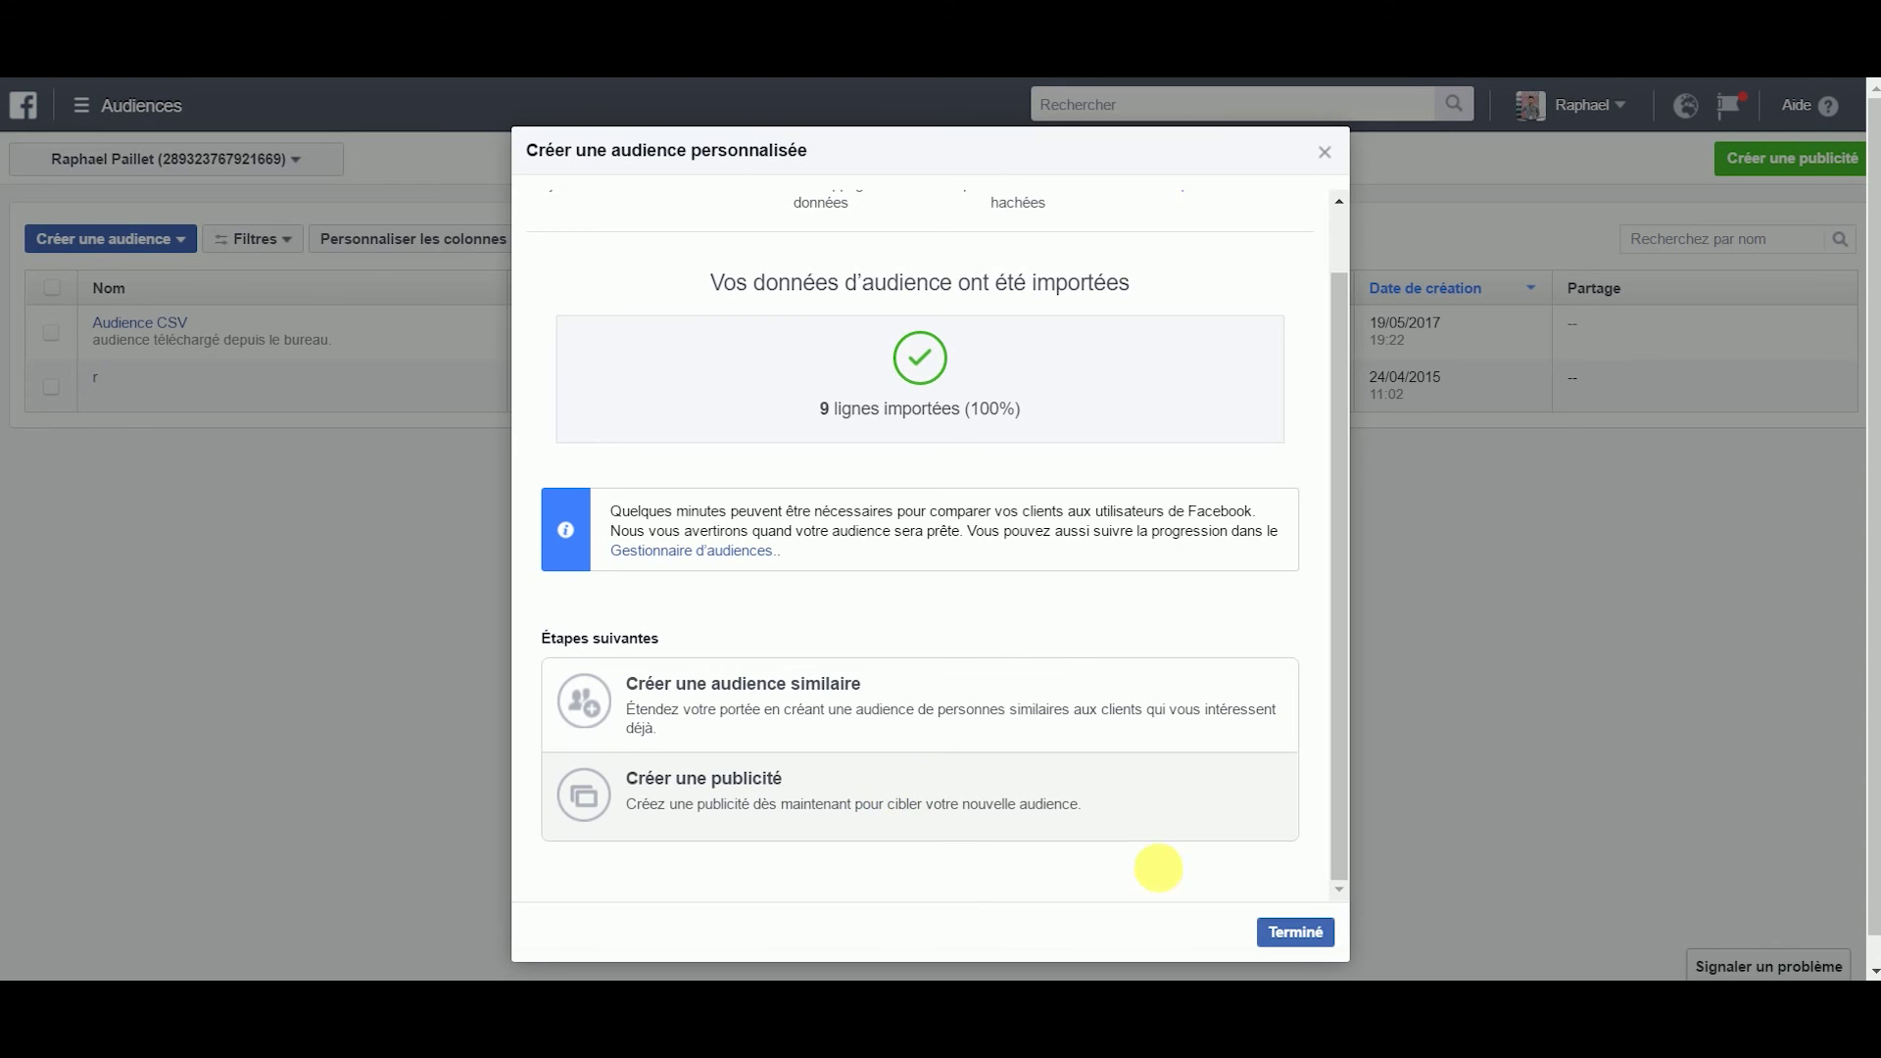
left_click(1294, 931)
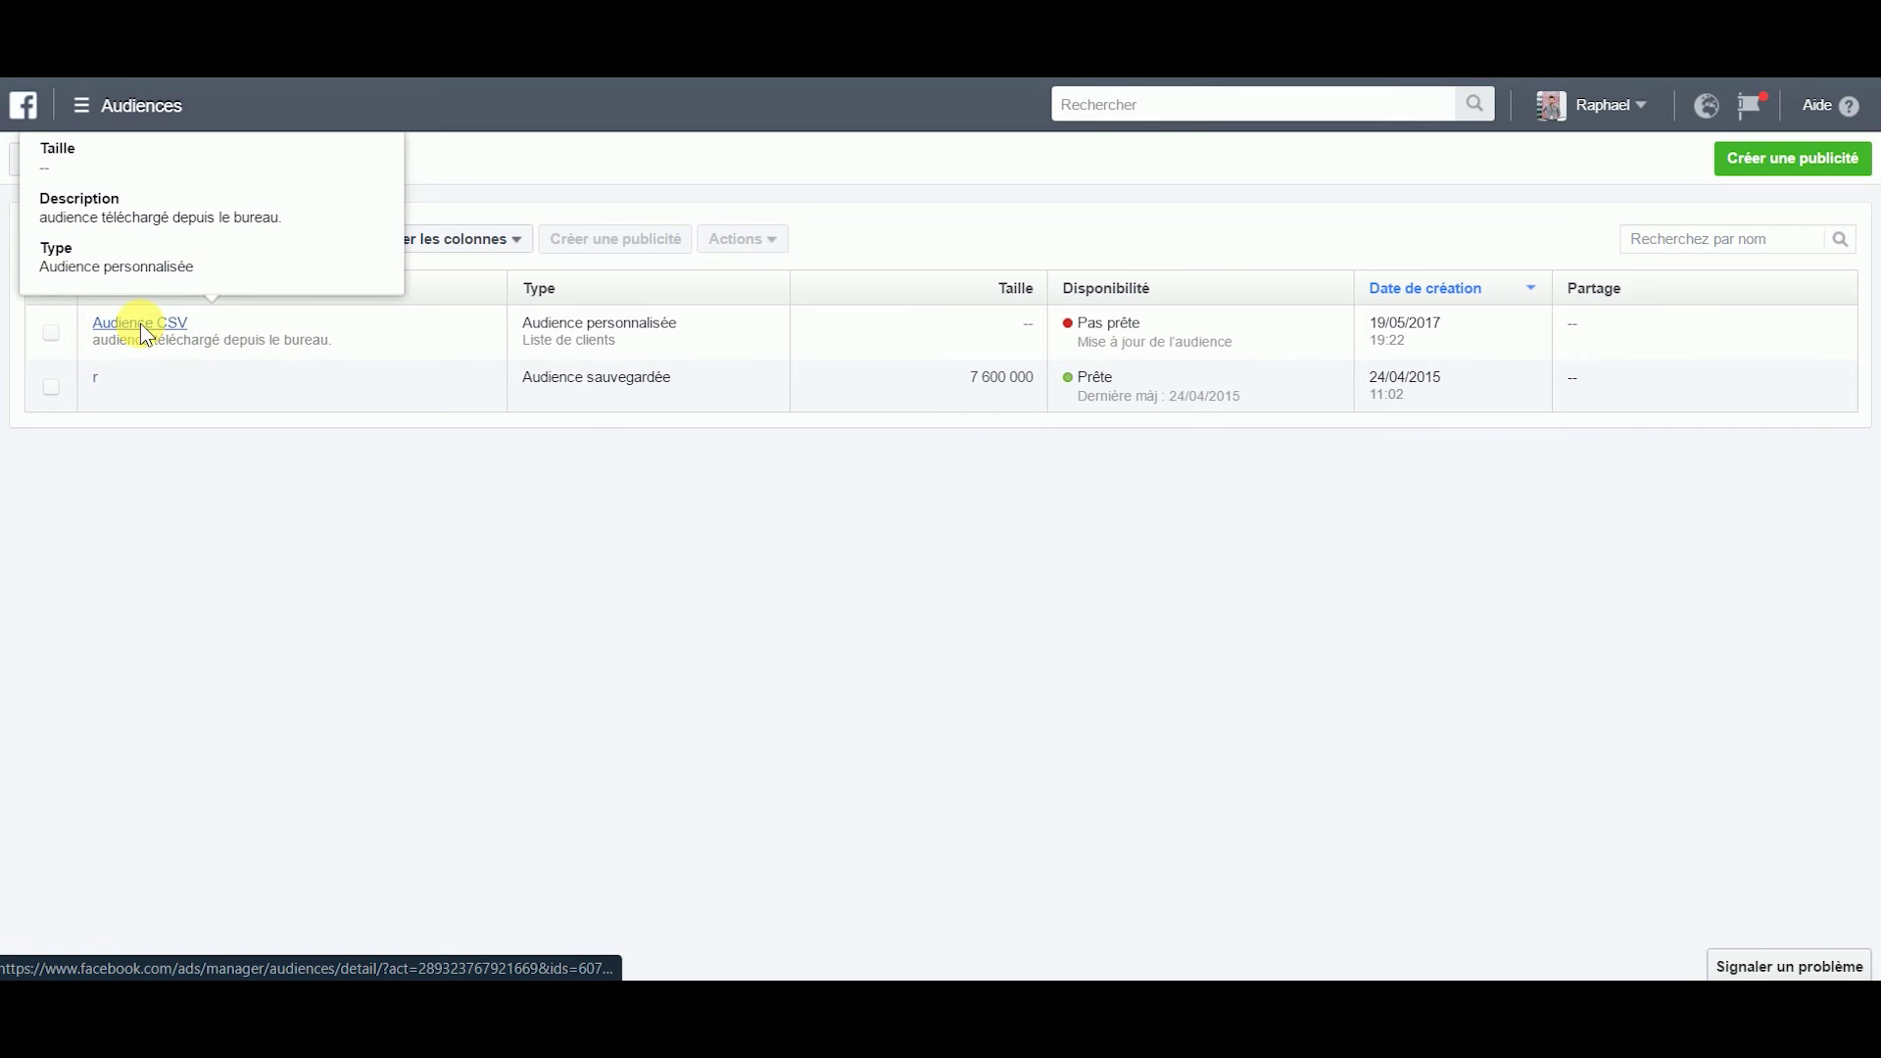
Step: Open the details of Audience CSV and check its creation and last update dates
left_click(139, 323)
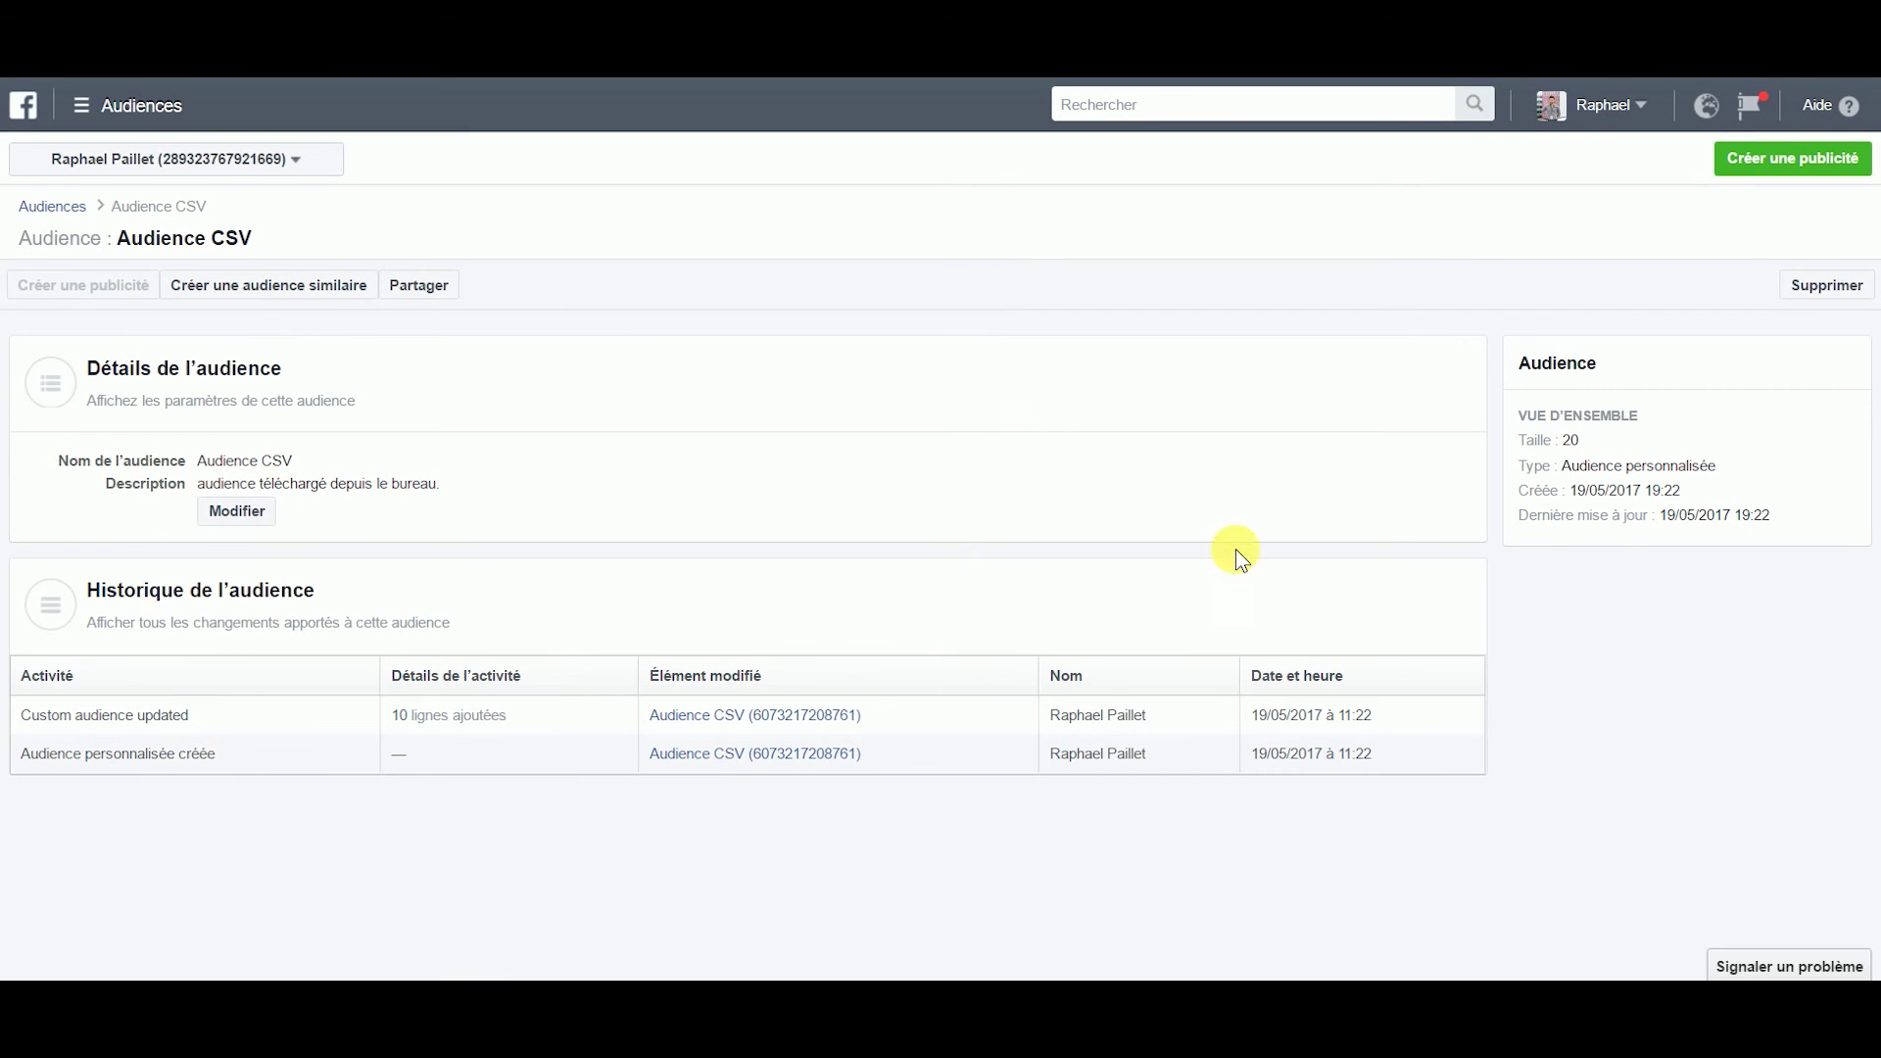
left_click_drag(1567, 489, 1739, 486)
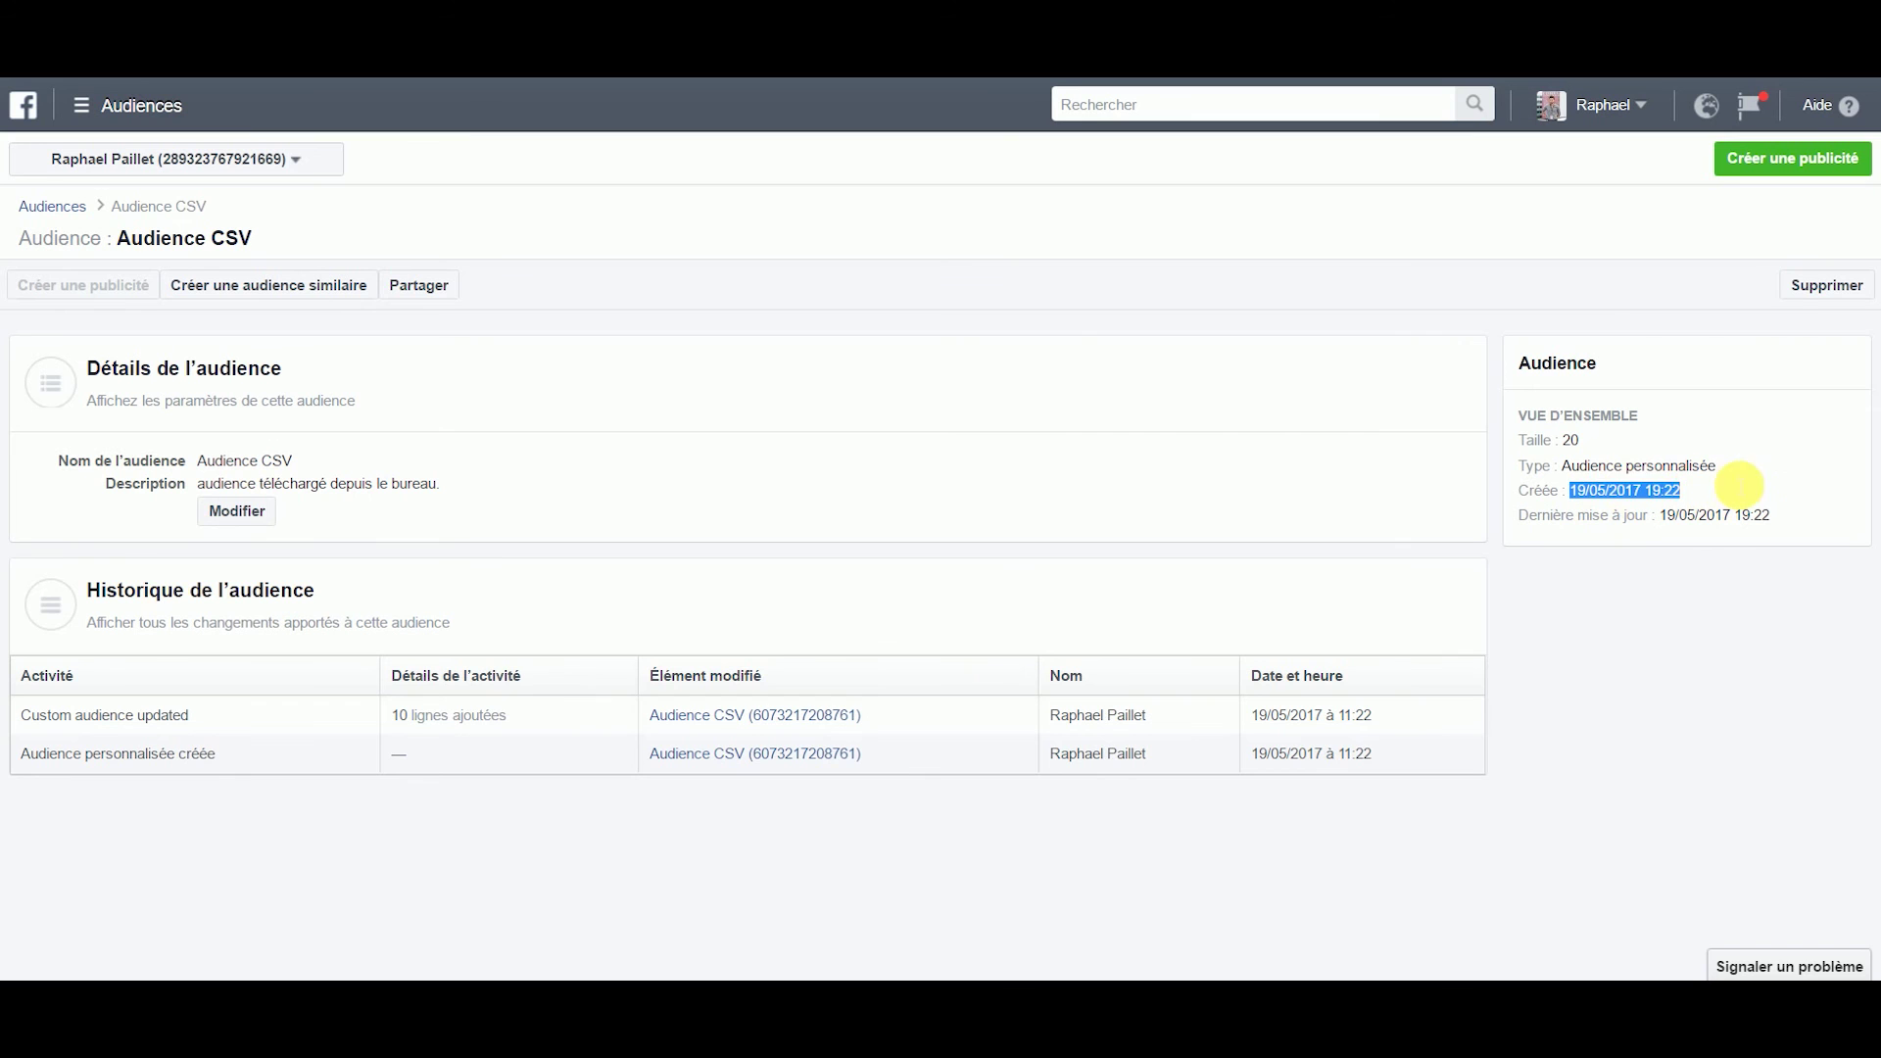
left_click_drag(1592, 514, 1600, 514)
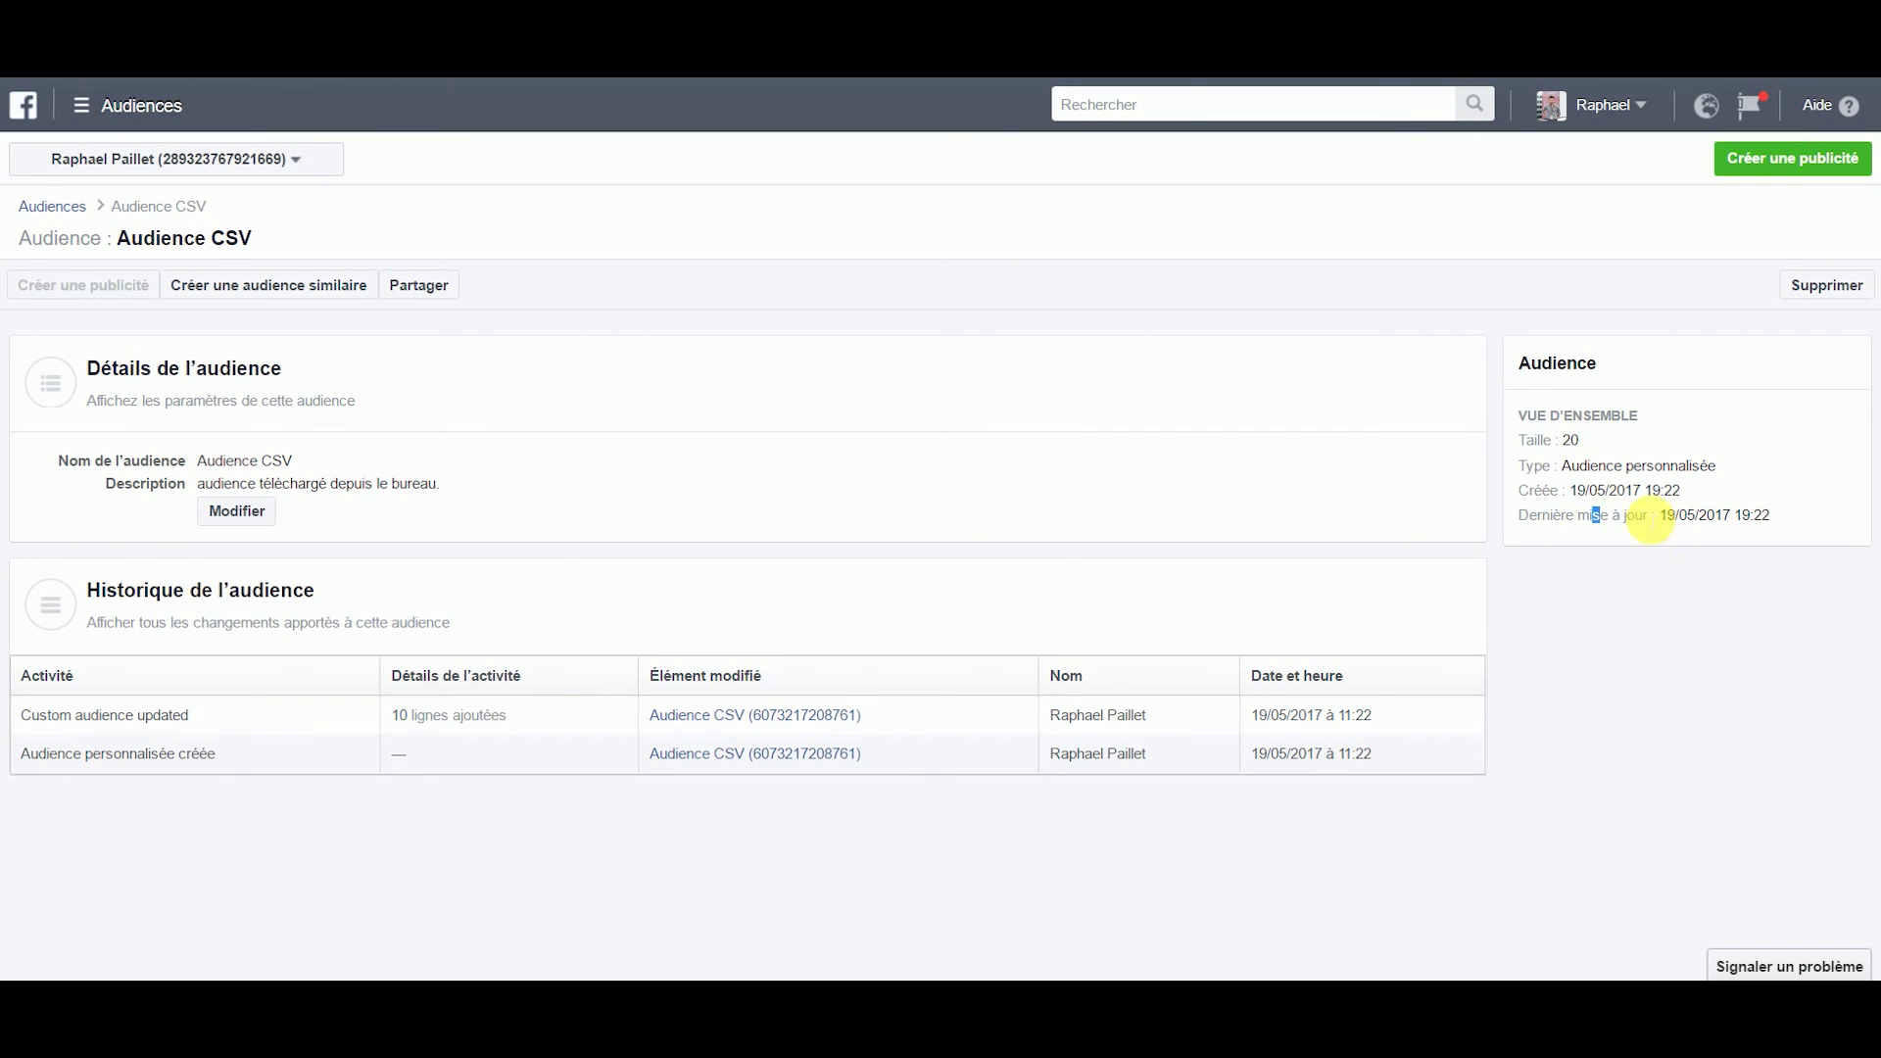
left_click(1564, 596)
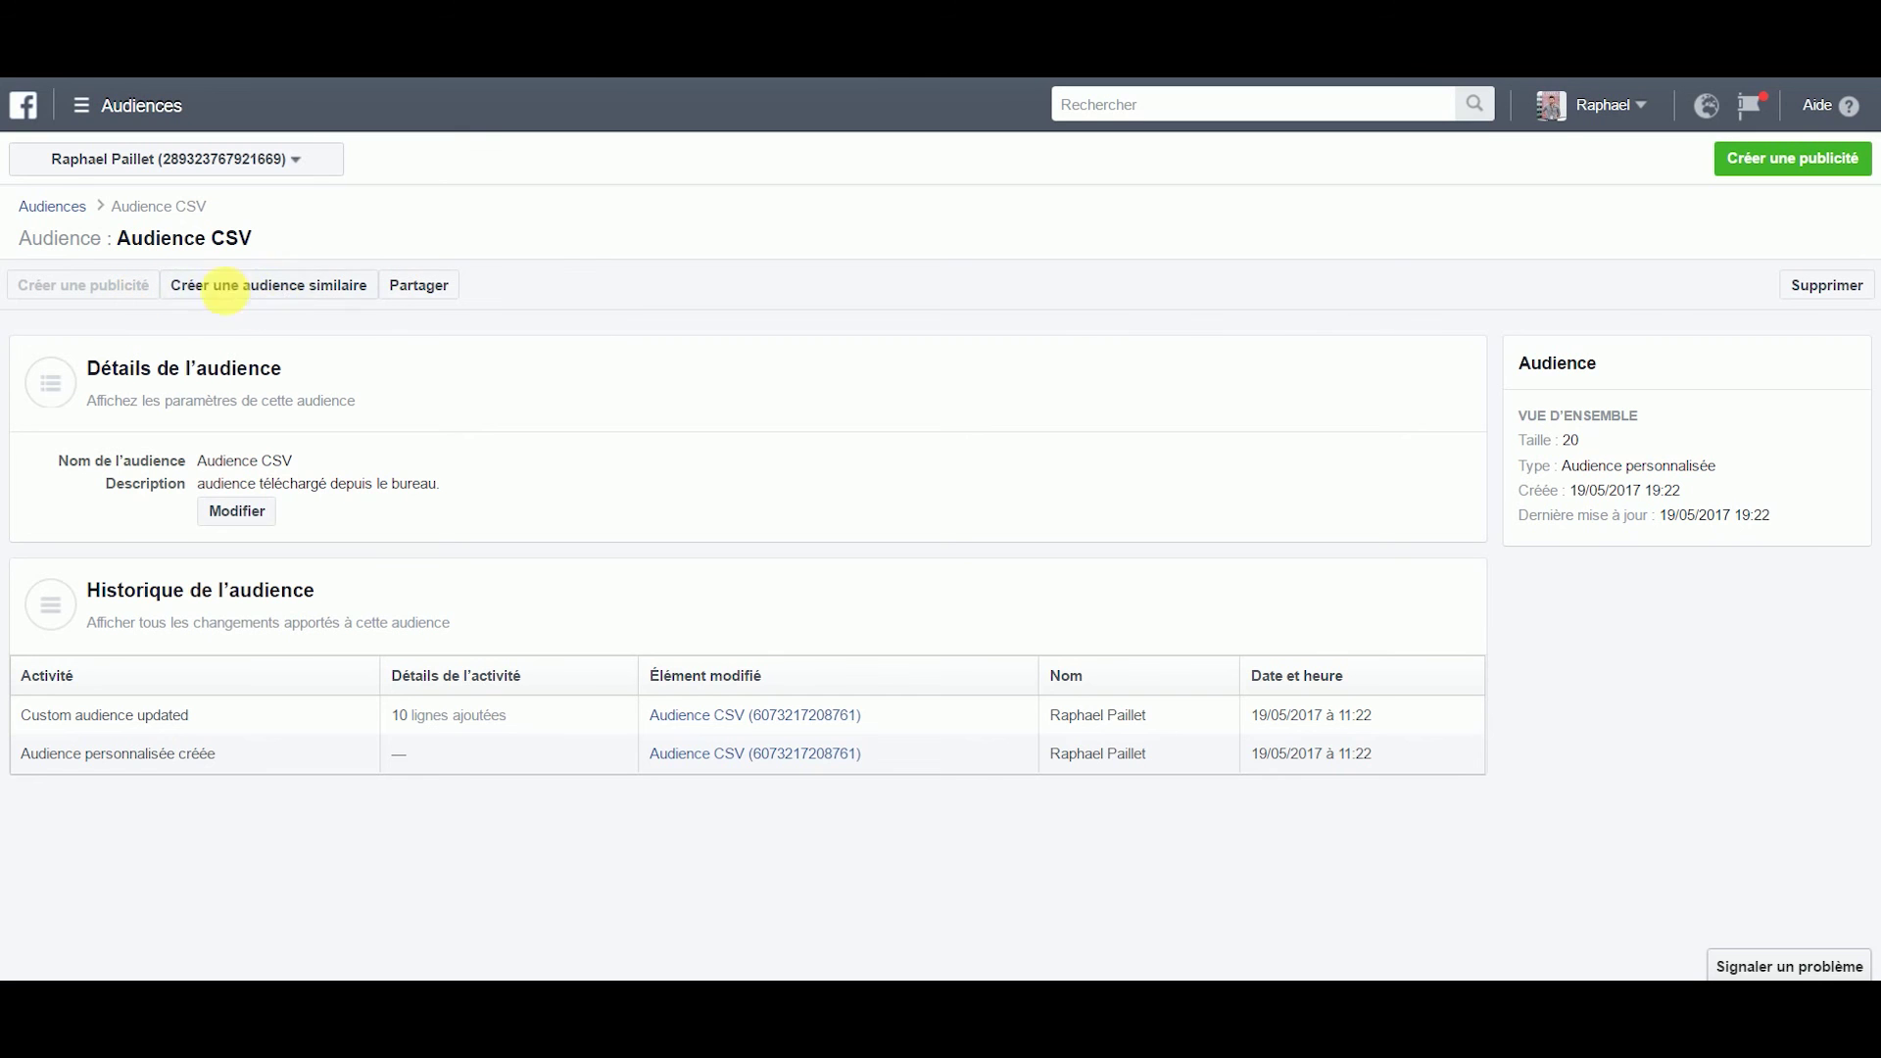
Step: Try configuring a lookalike audience based on Audience CSV for France at 1% of the country, and cancel it
left_click(225, 289)
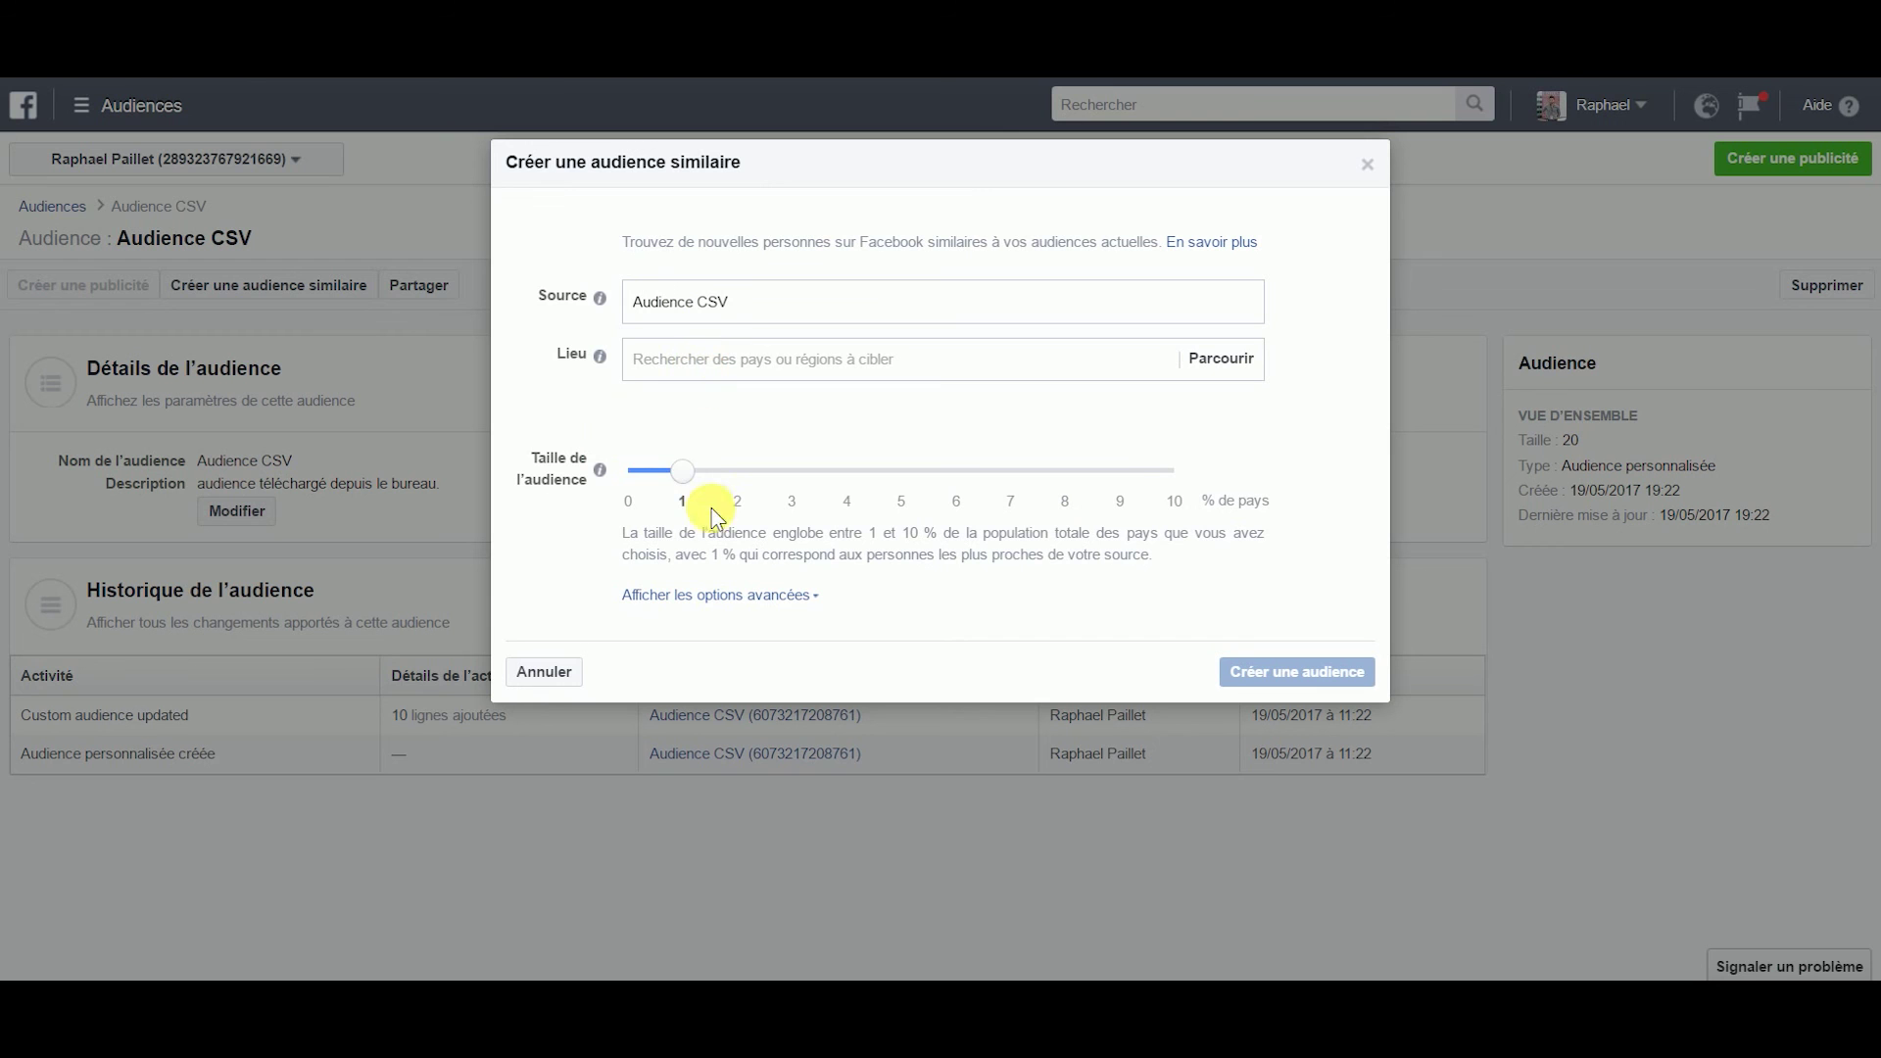
left_click_drag(689, 477, 747, 480)
left_click(720, 363)
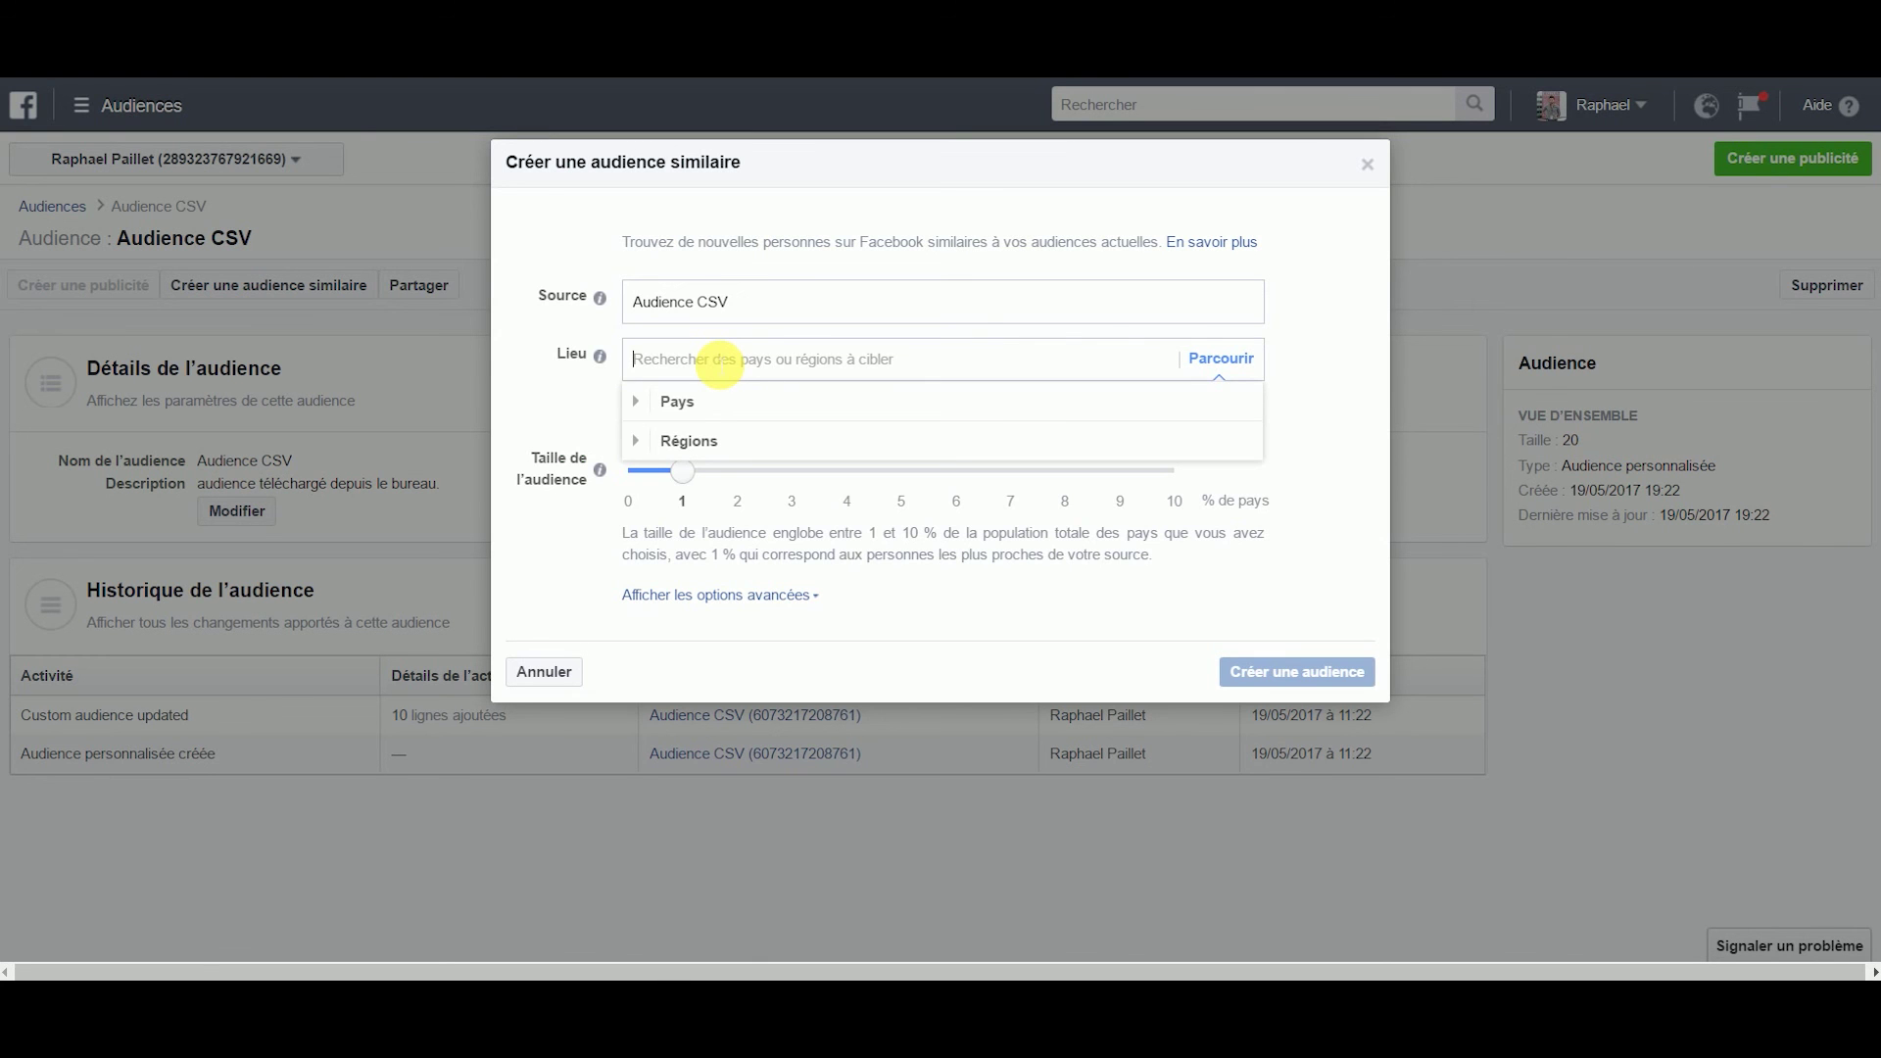
type("france")
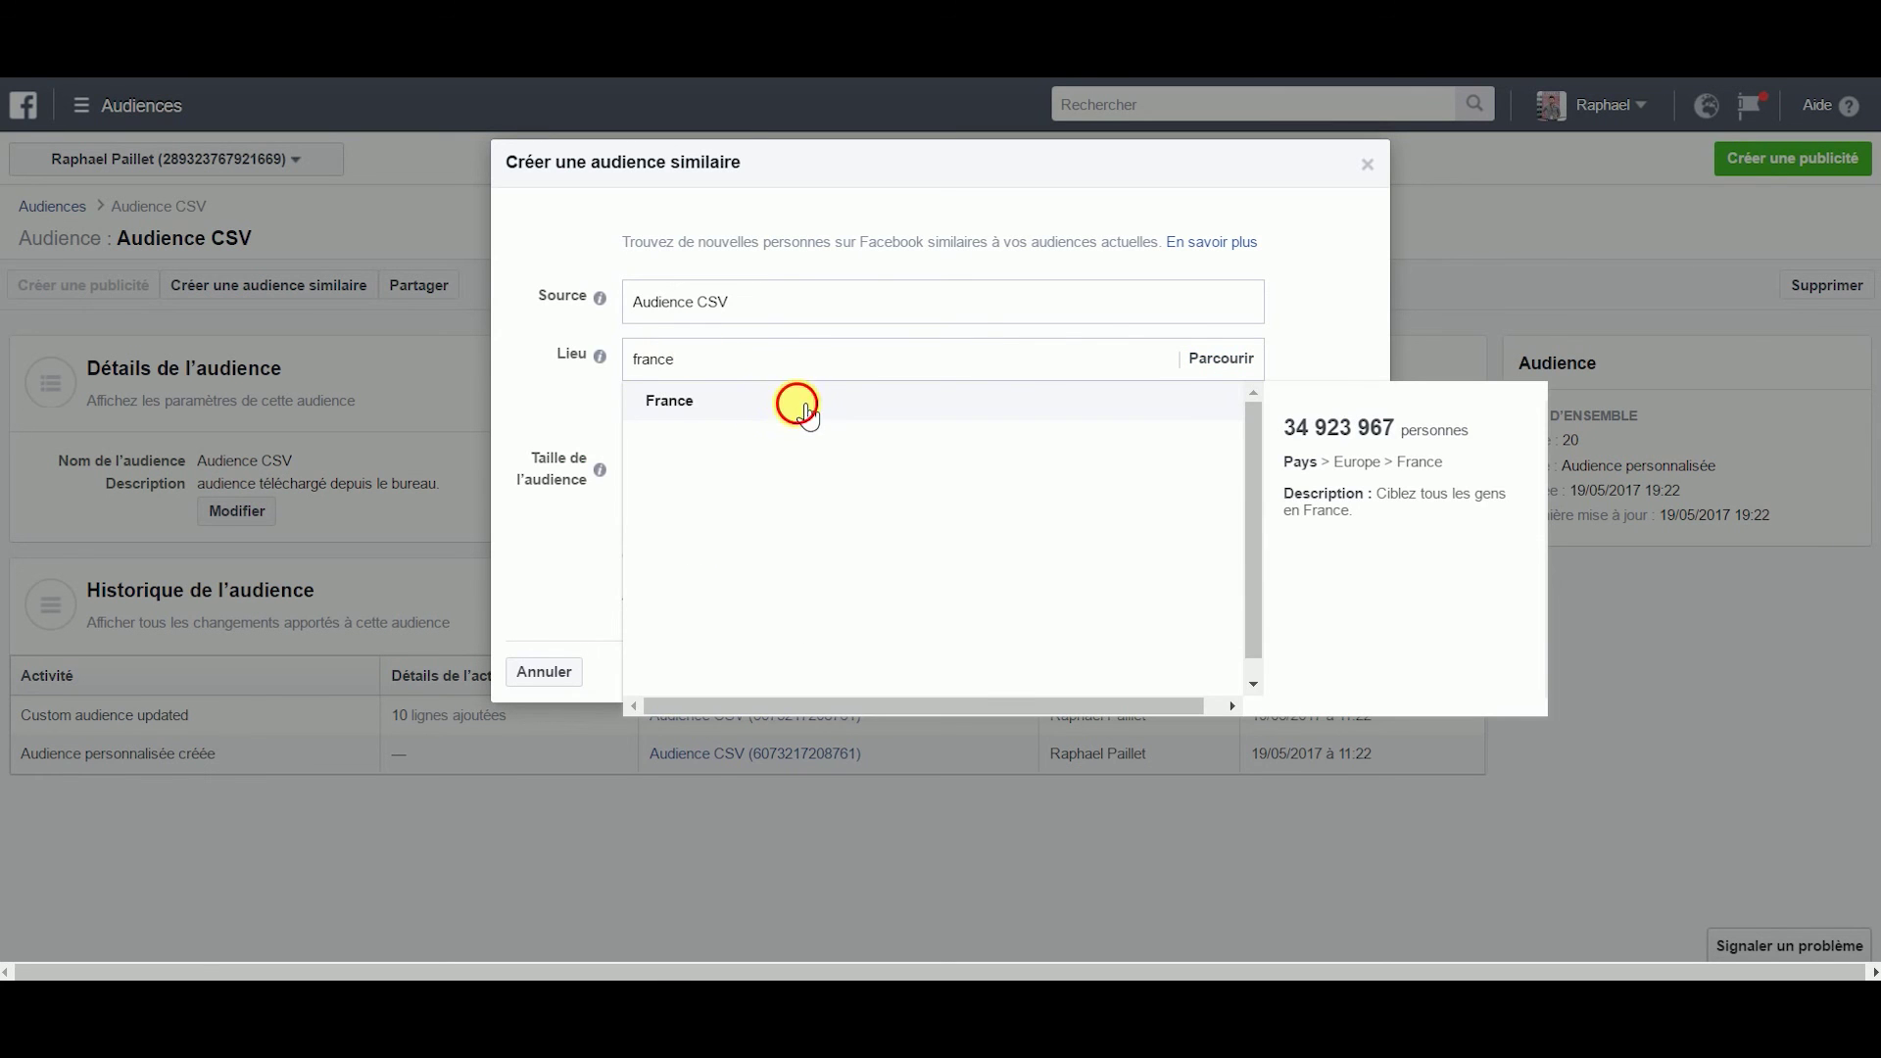
left_click(797, 401)
left_click(688, 586)
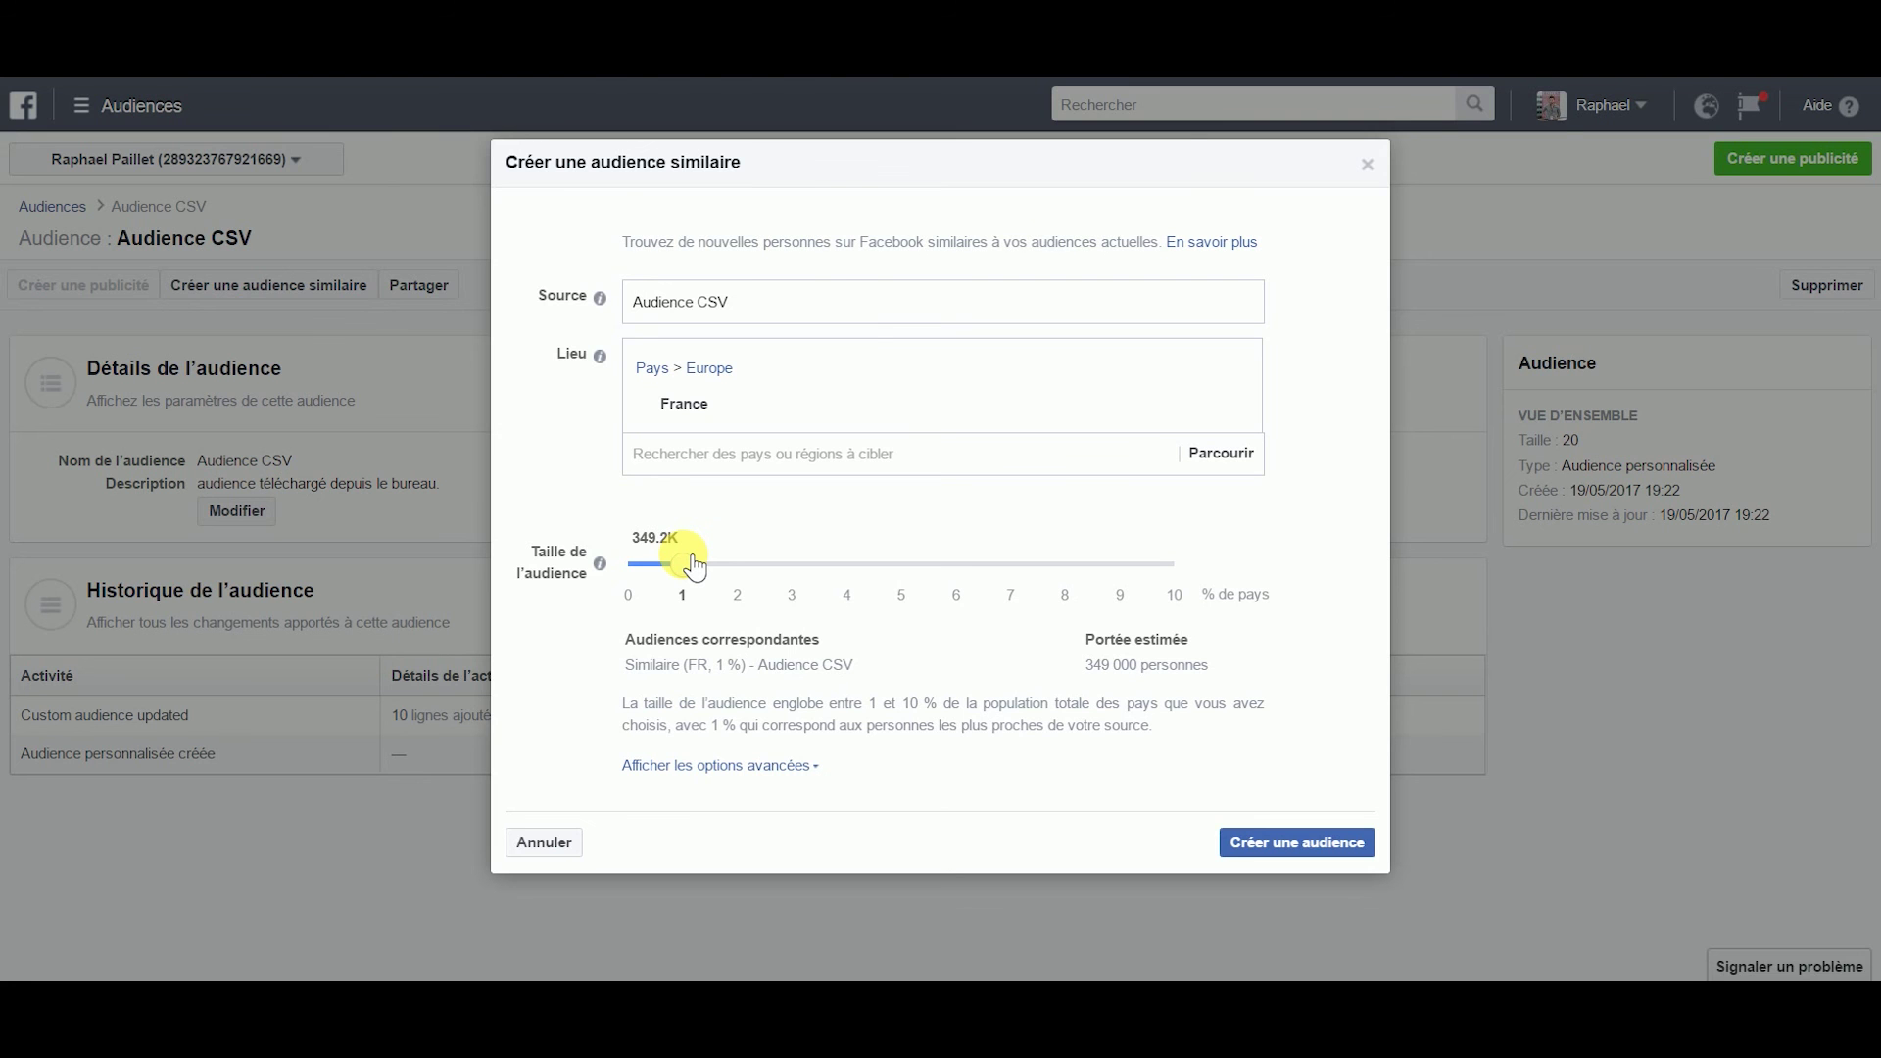
left_click(544, 843)
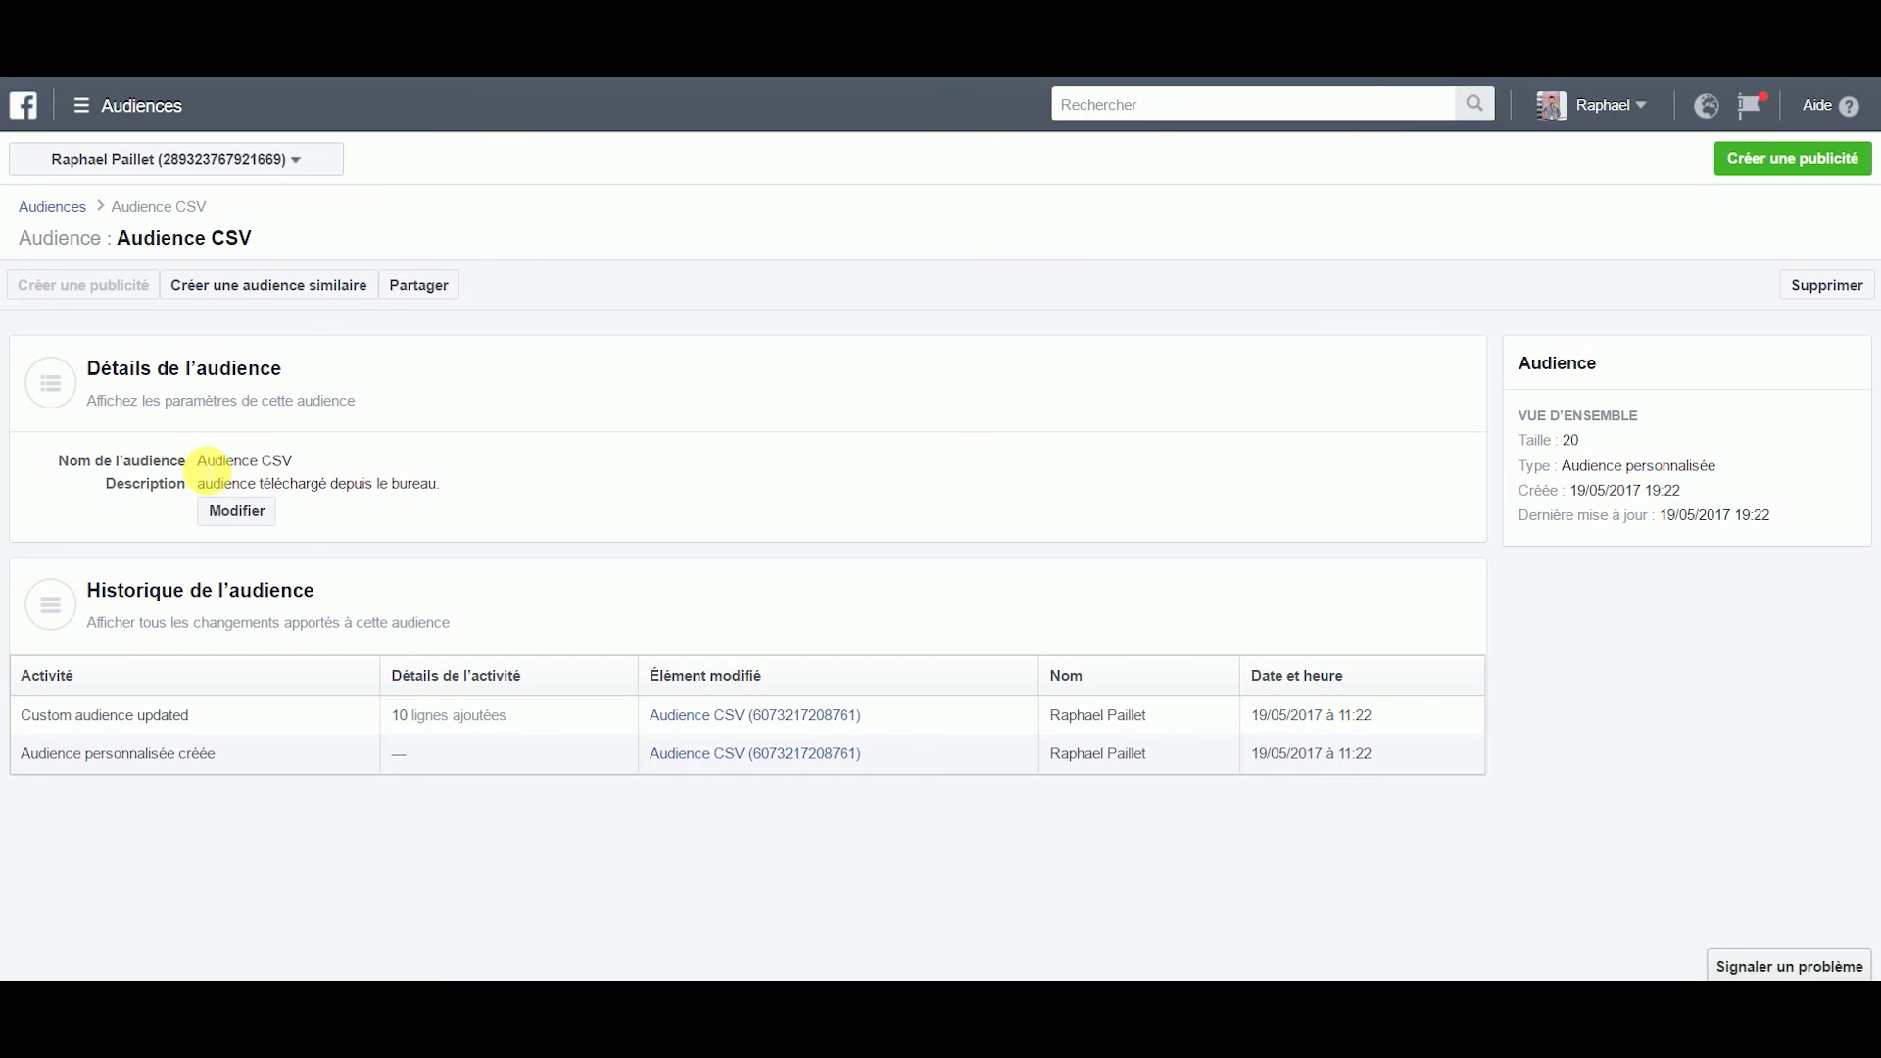
left_click_drag(199, 461, 312, 470)
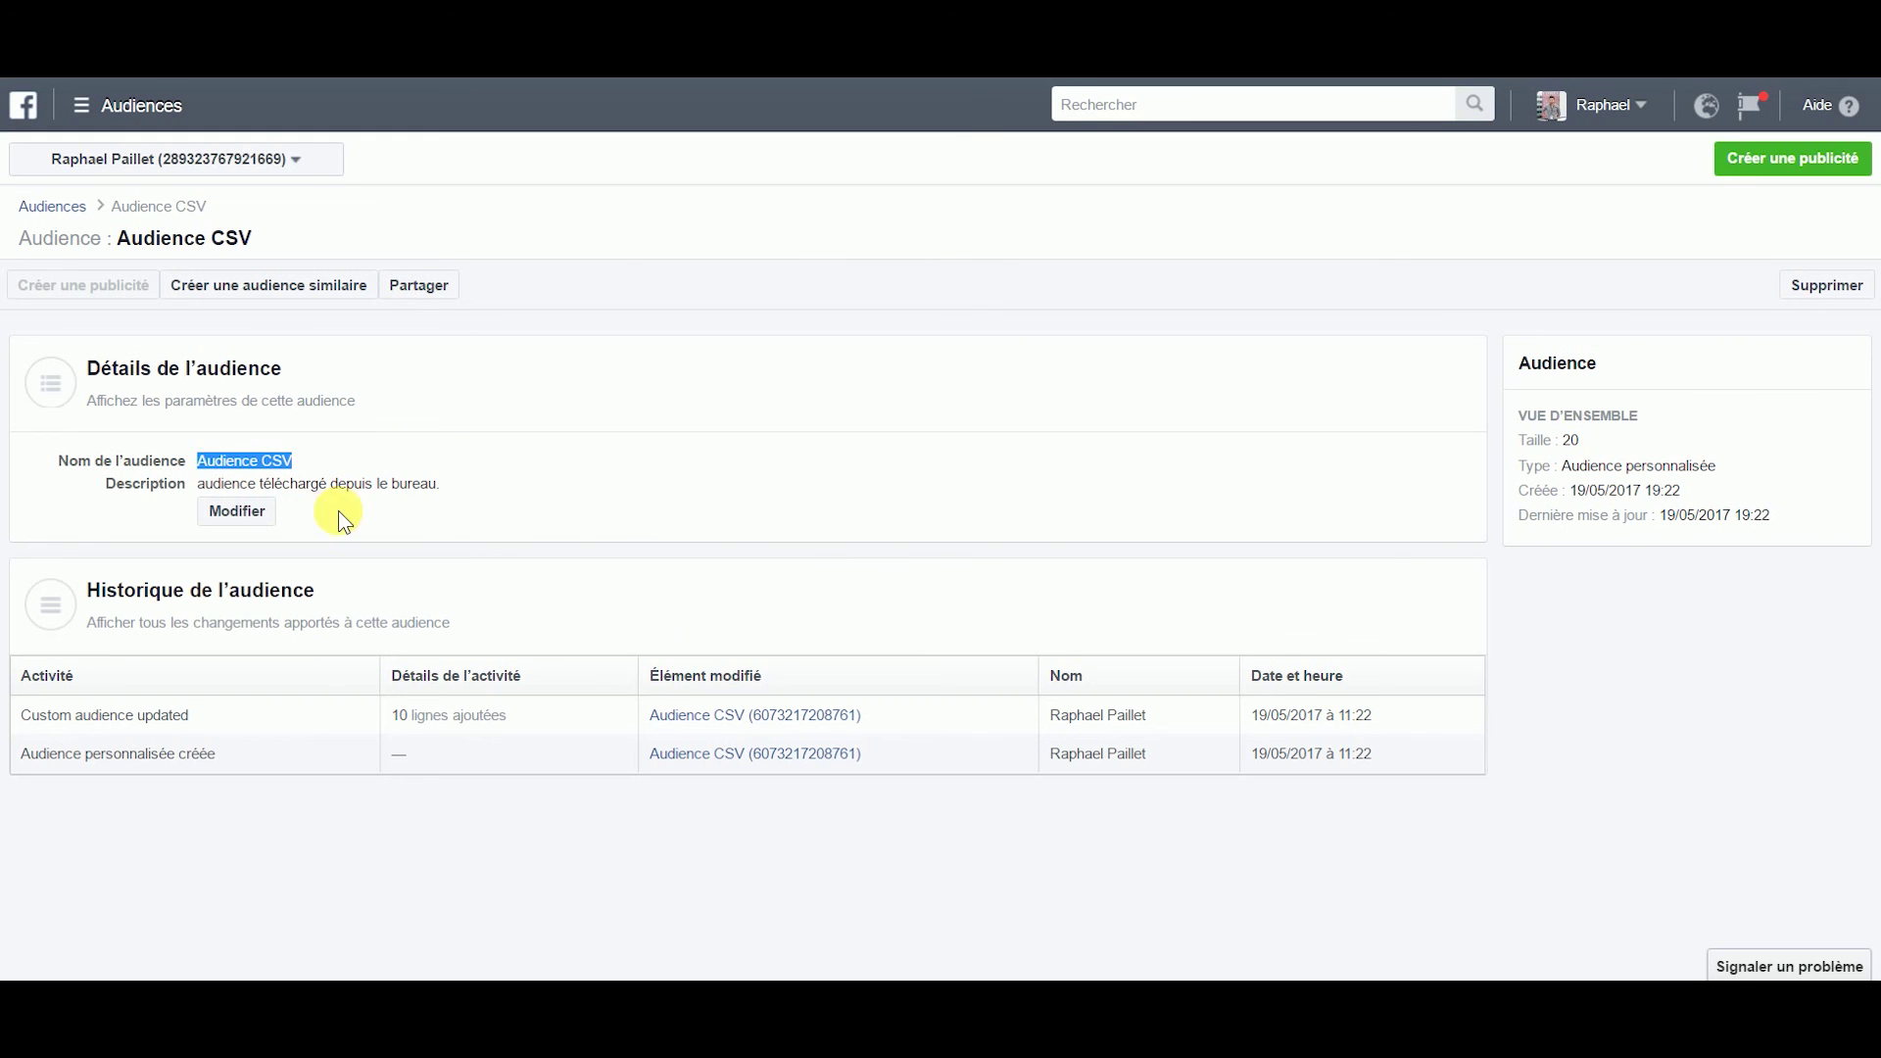
left_click(481, 487)
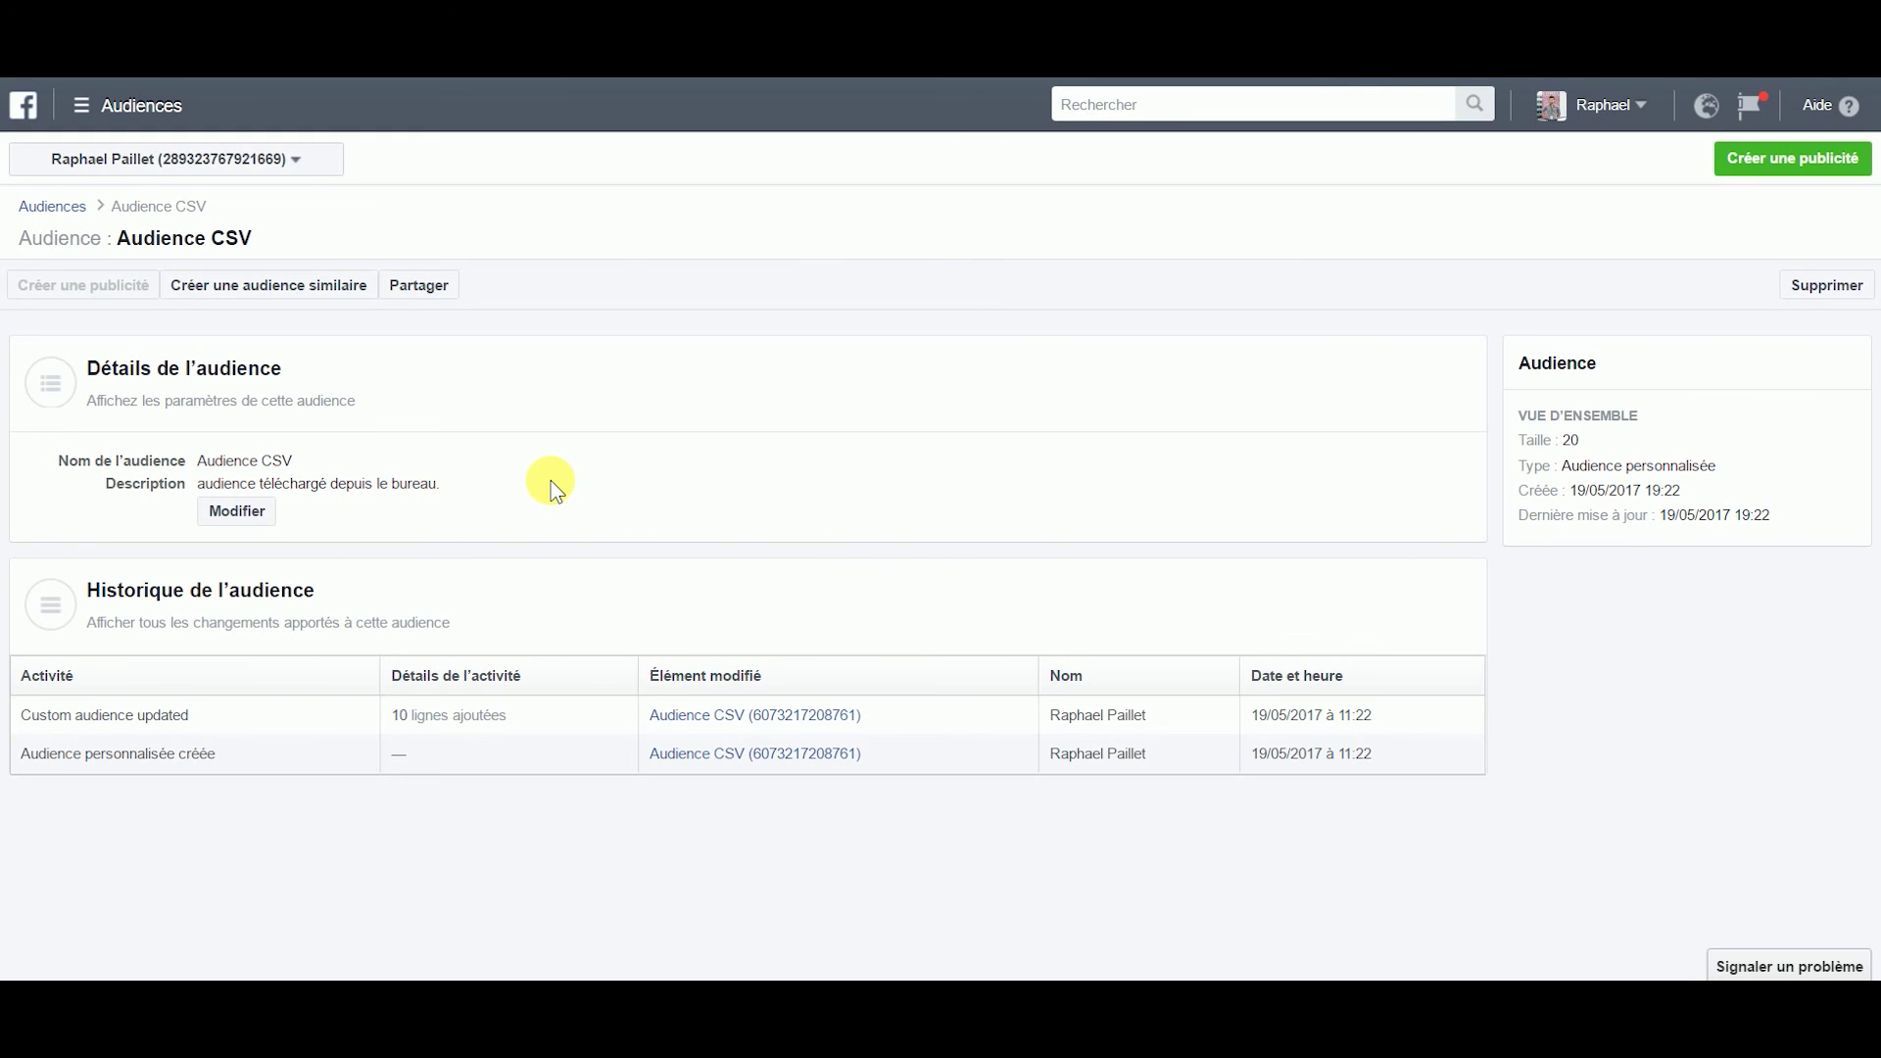